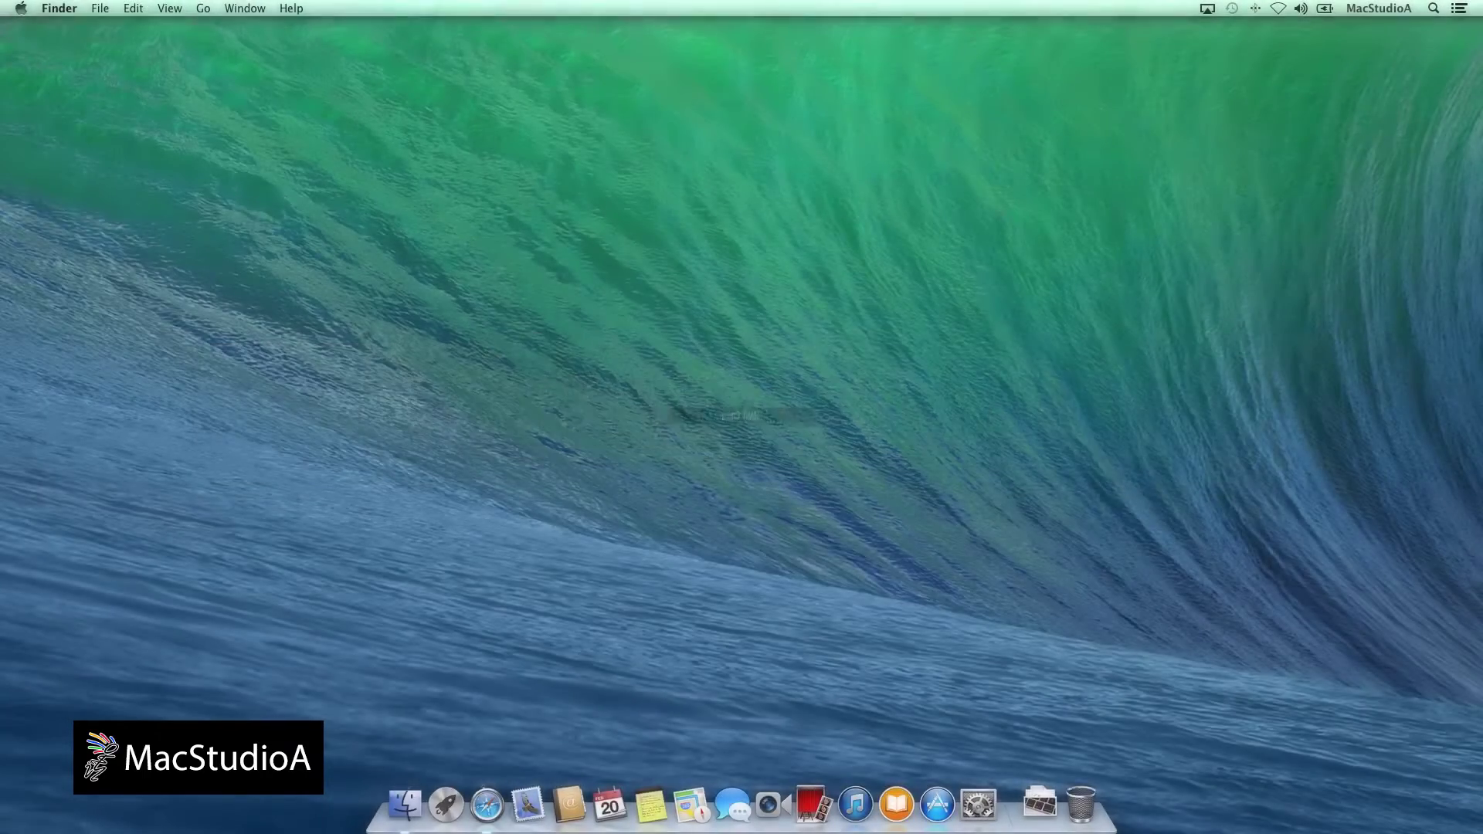
Bring up Finder Preferences from an Applications window and go to the Sidebar settings.
left_click(394, 786)
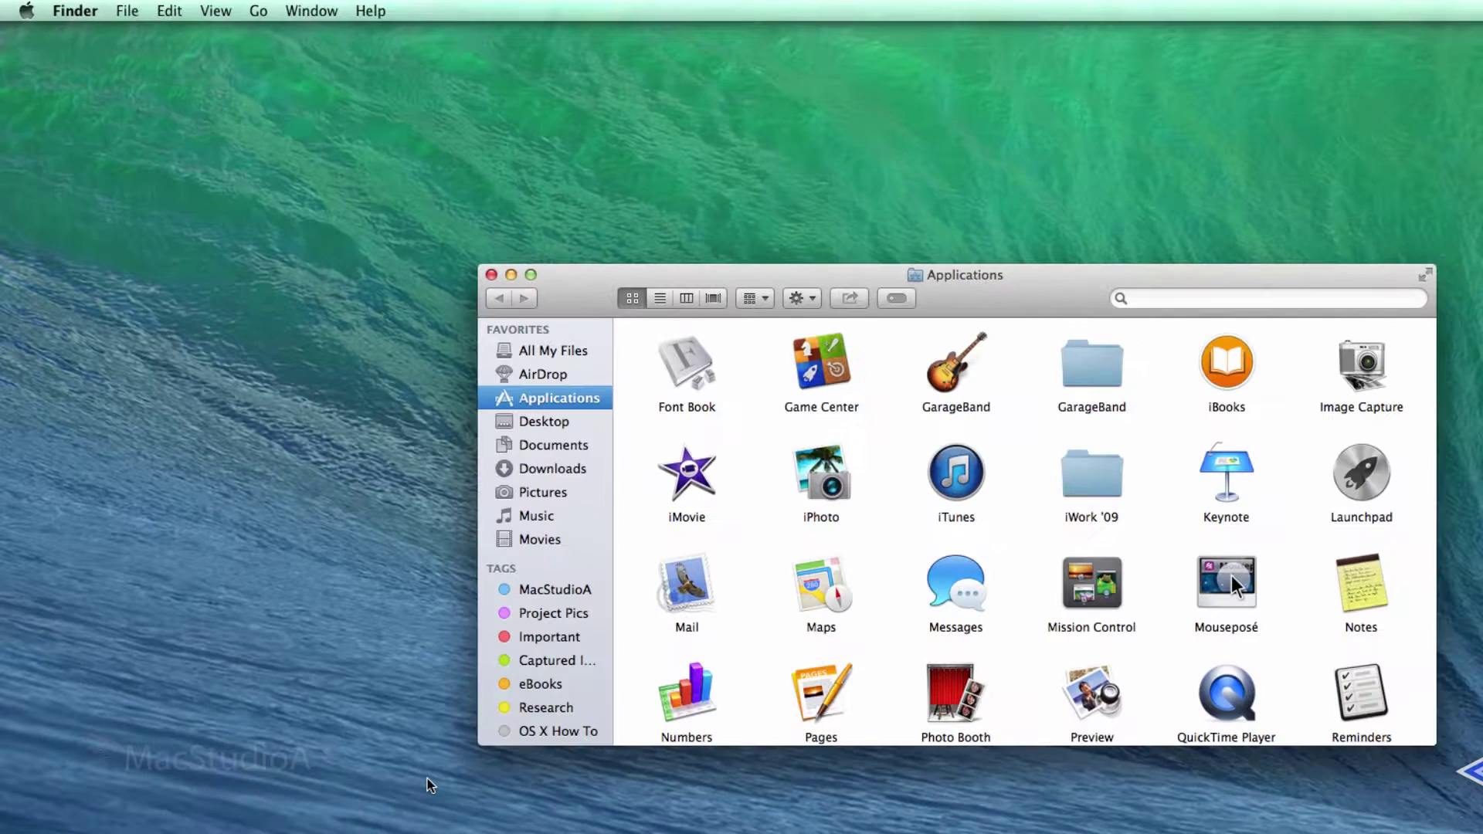
key("super+comma")
key("super+comma")
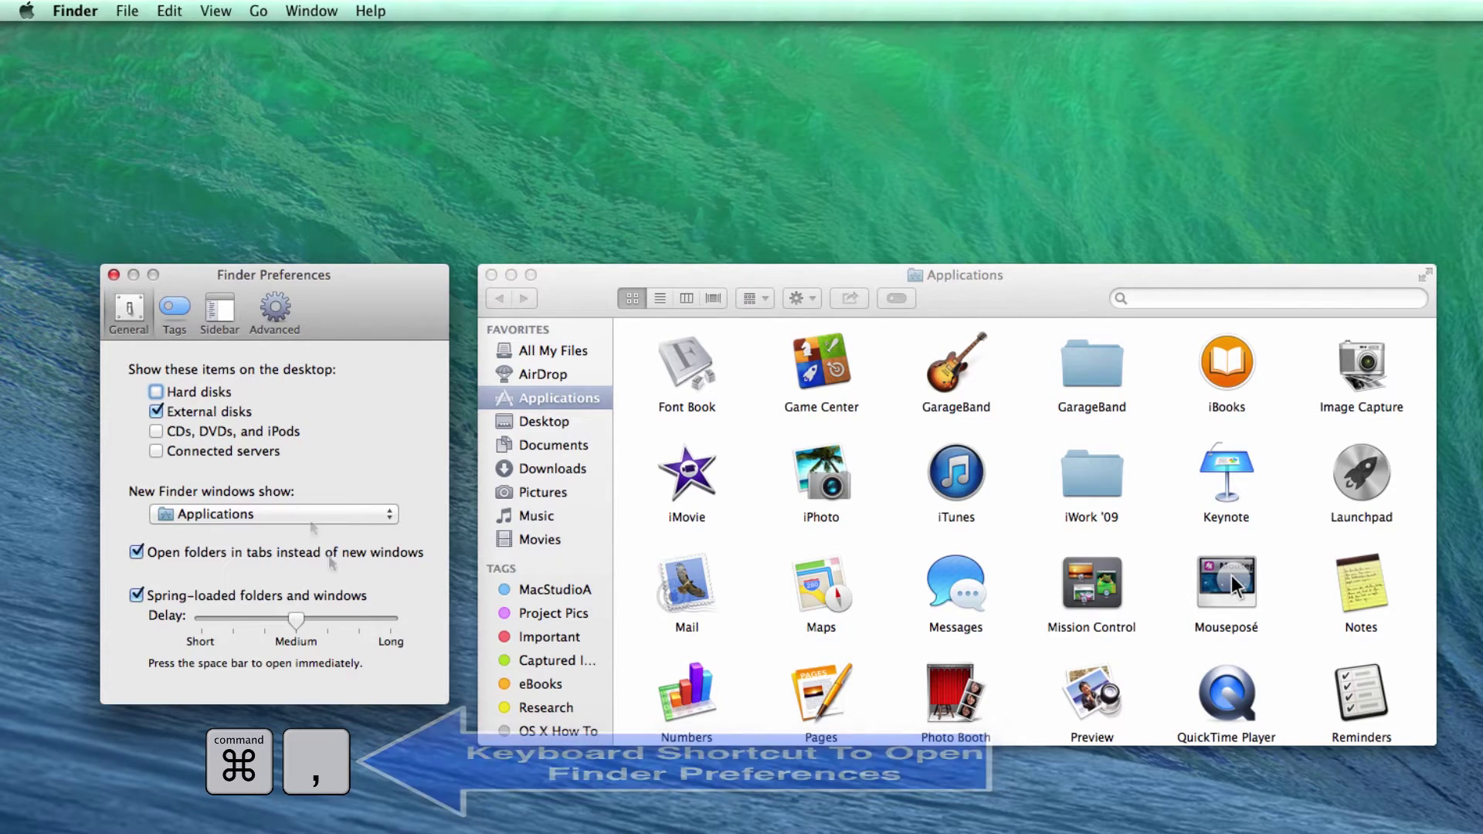
left_click(75, 10)
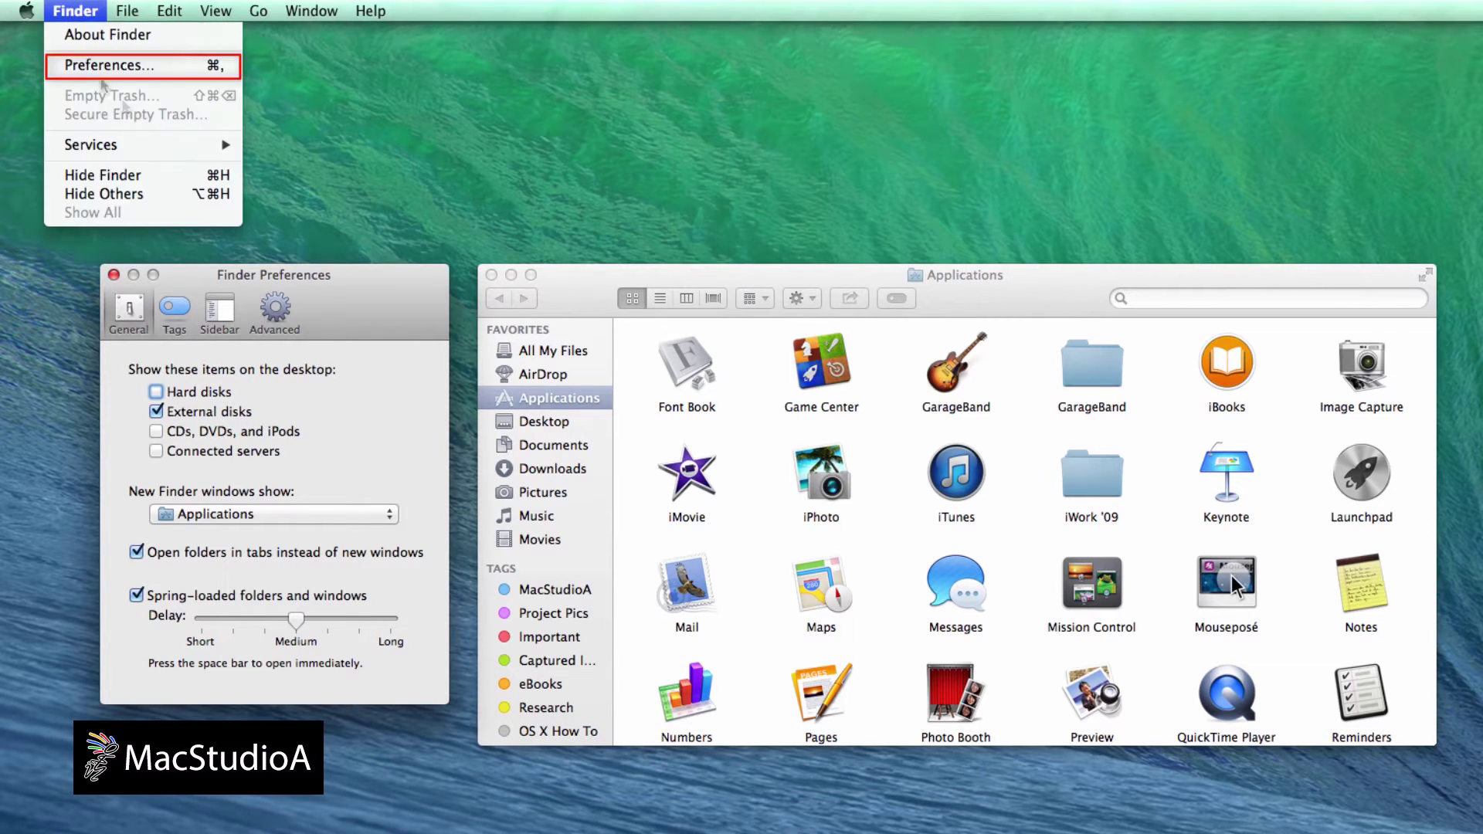
left_click(218, 282)
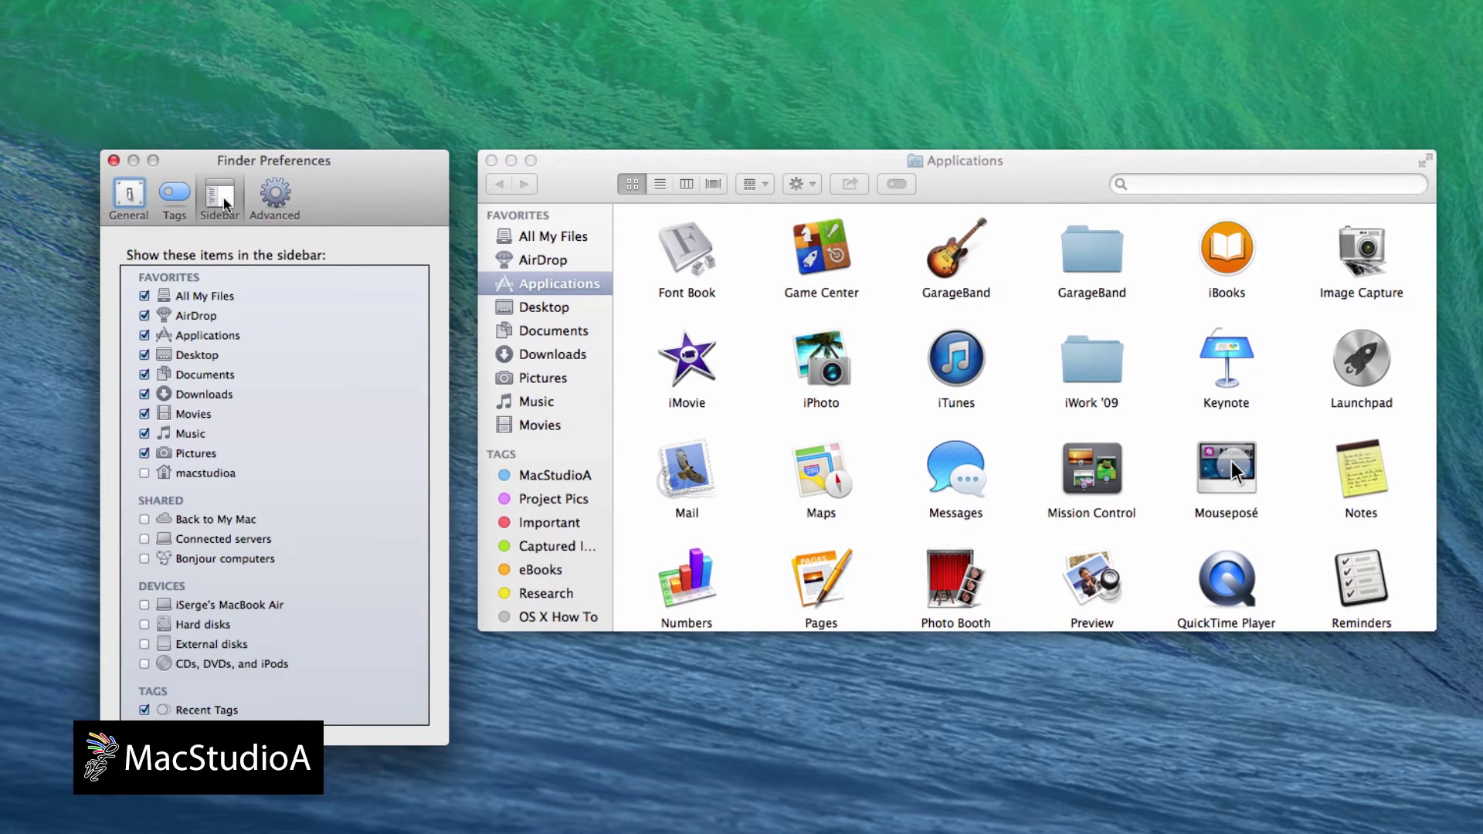
Toggle AirDrop, then list the macstudioa home folder and Hard disks in the sidebar.
left_click(145, 317)
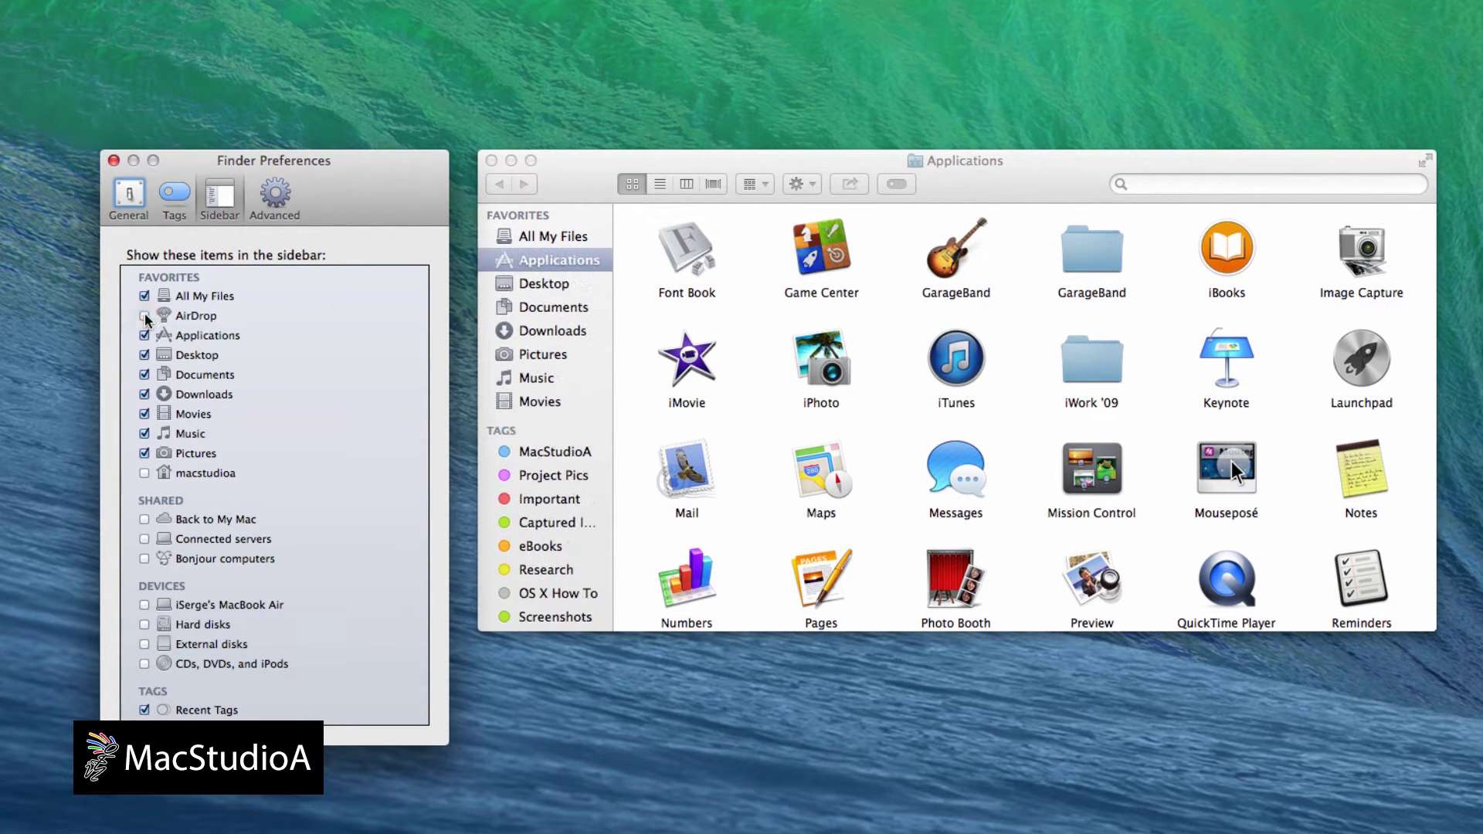
left_click(145, 473)
left_click(145, 624)
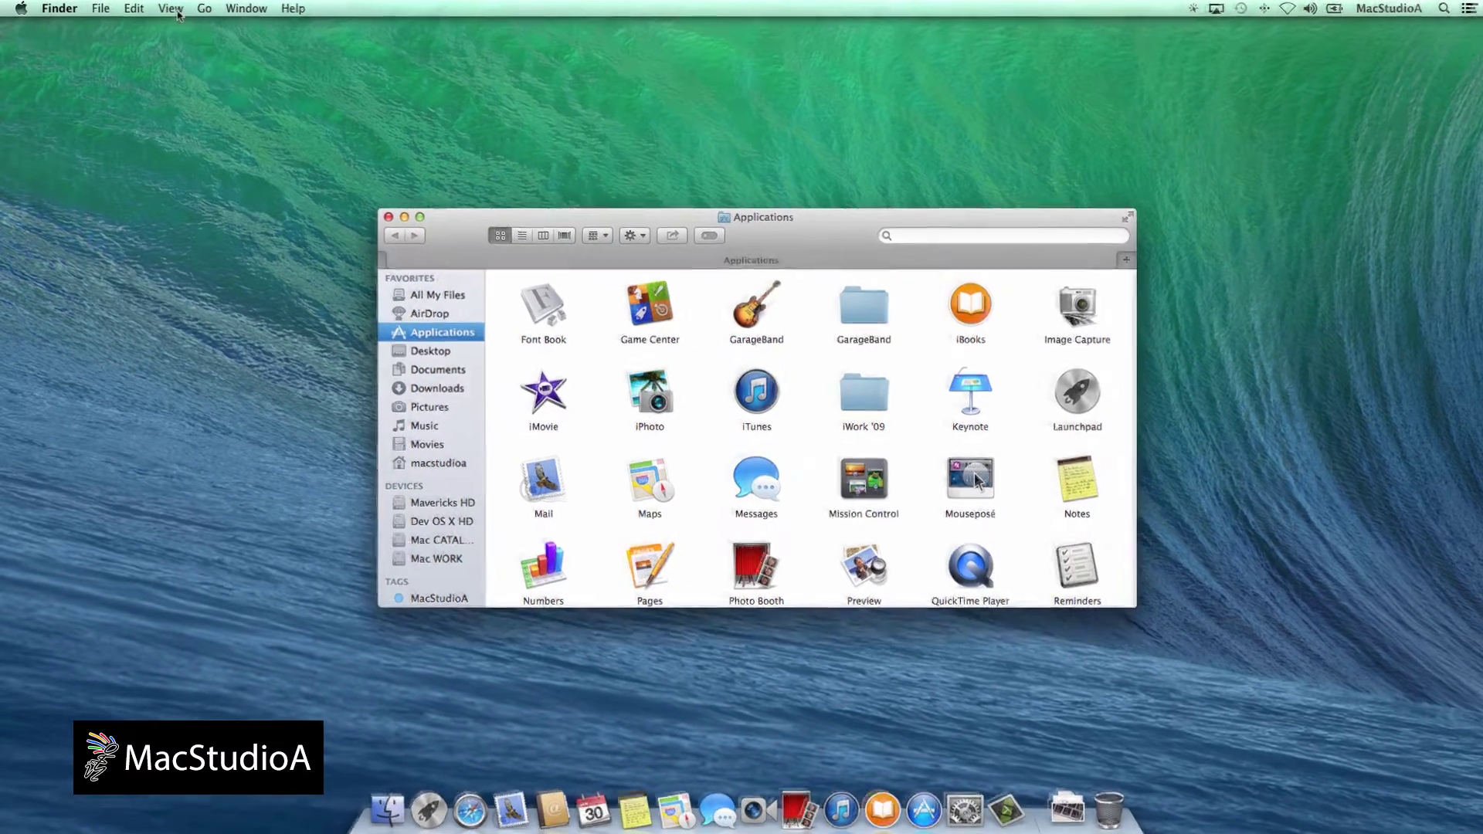
Show the Tab Bar, Path Bar and Status Bar via Shift+Cmd+T, Option+Cmd+P and Cmd+/.
left_click(169, 7)
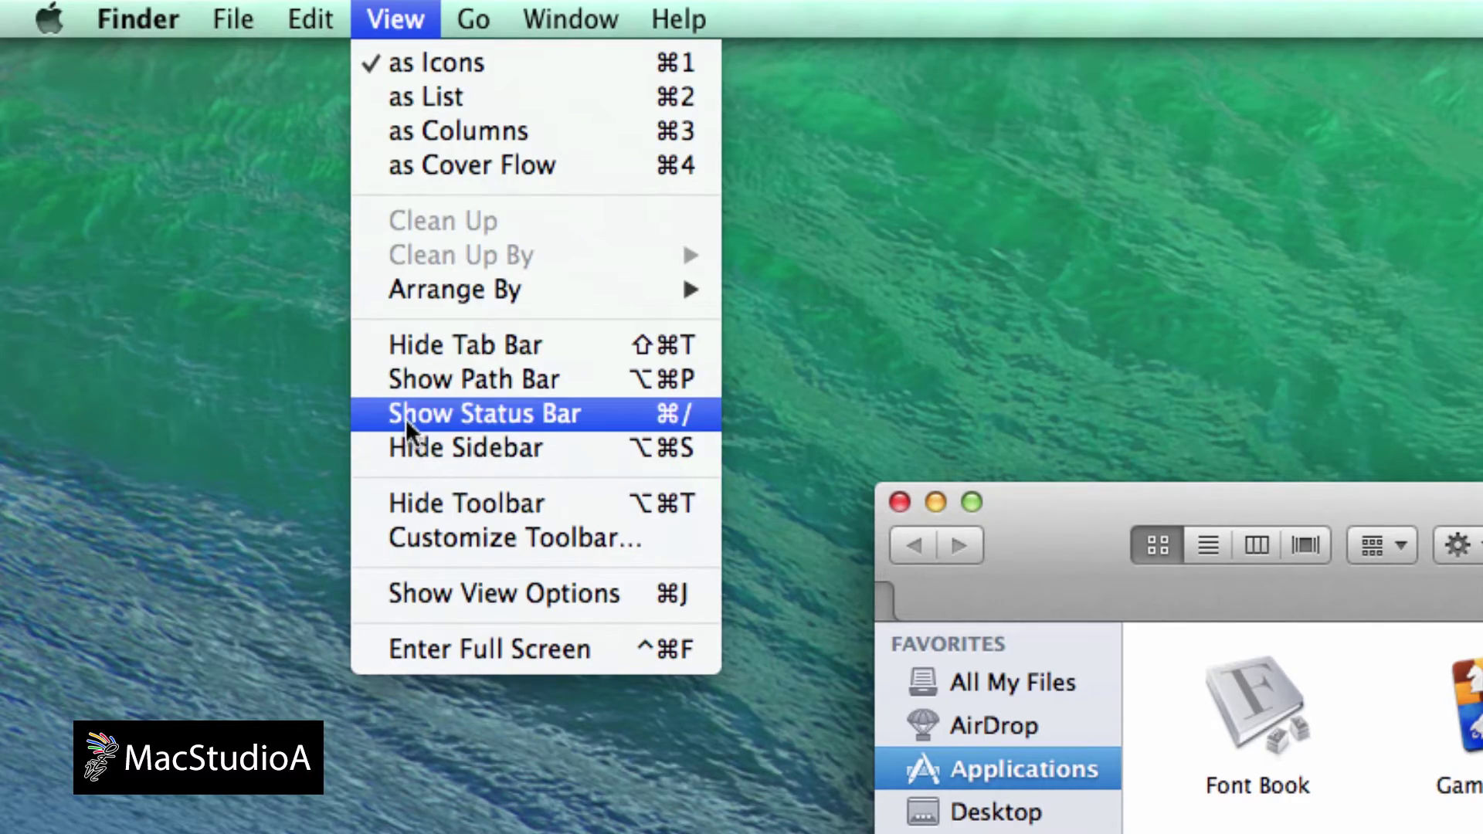
left_click(393, 16)
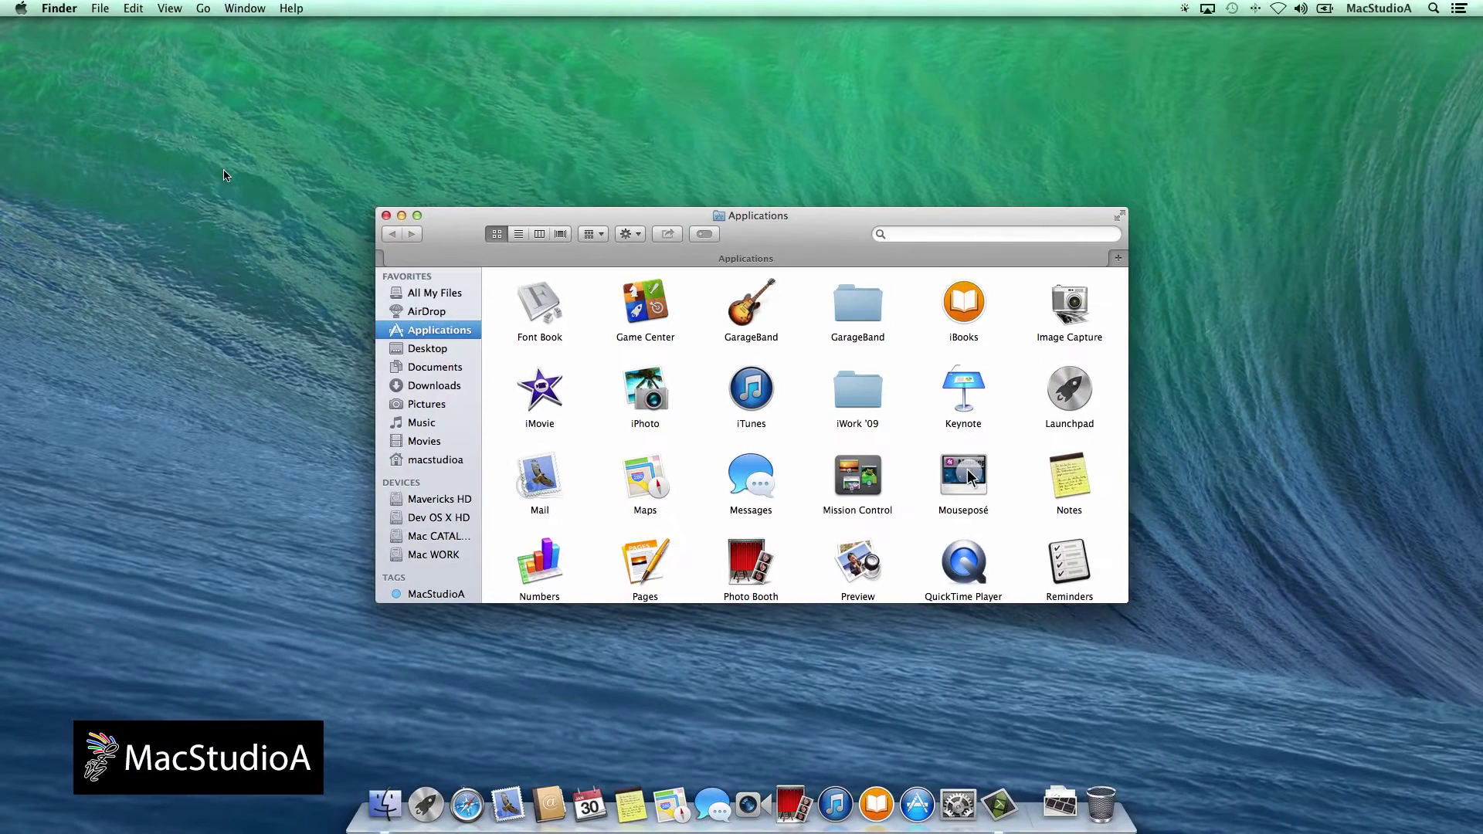
key("shift+super+t")
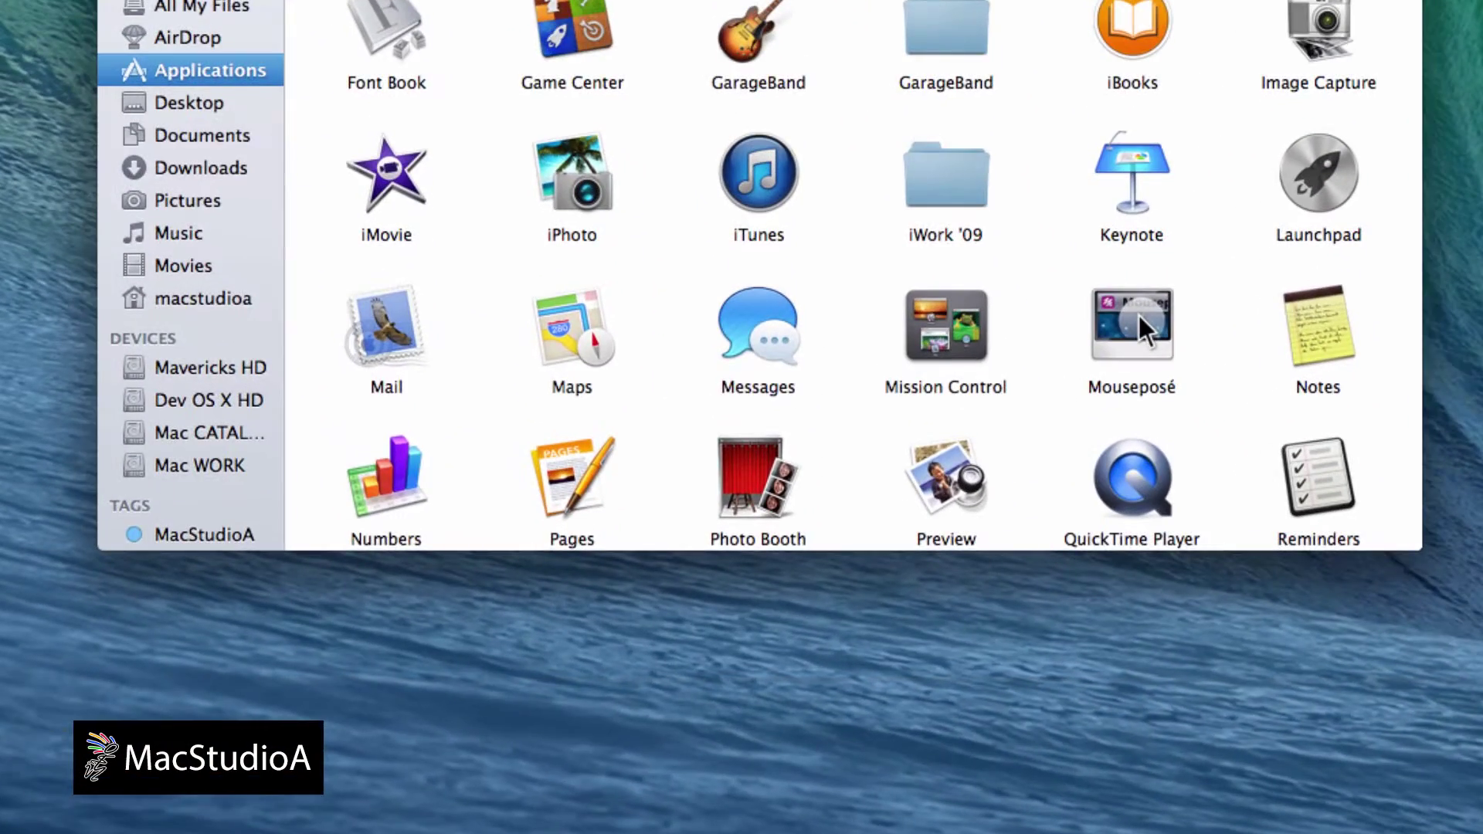
key("alt+super+p")
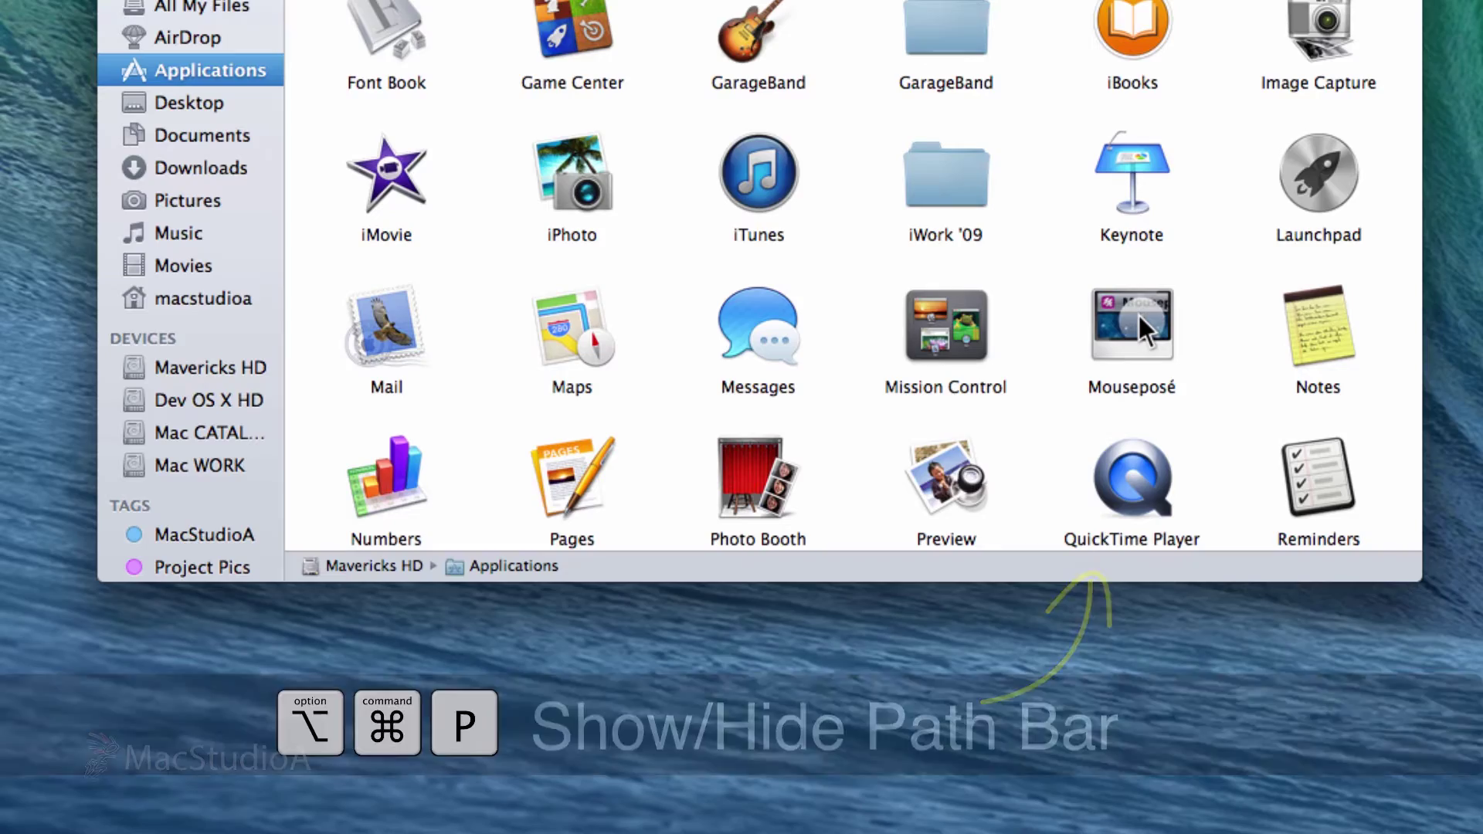
key("super+slash")
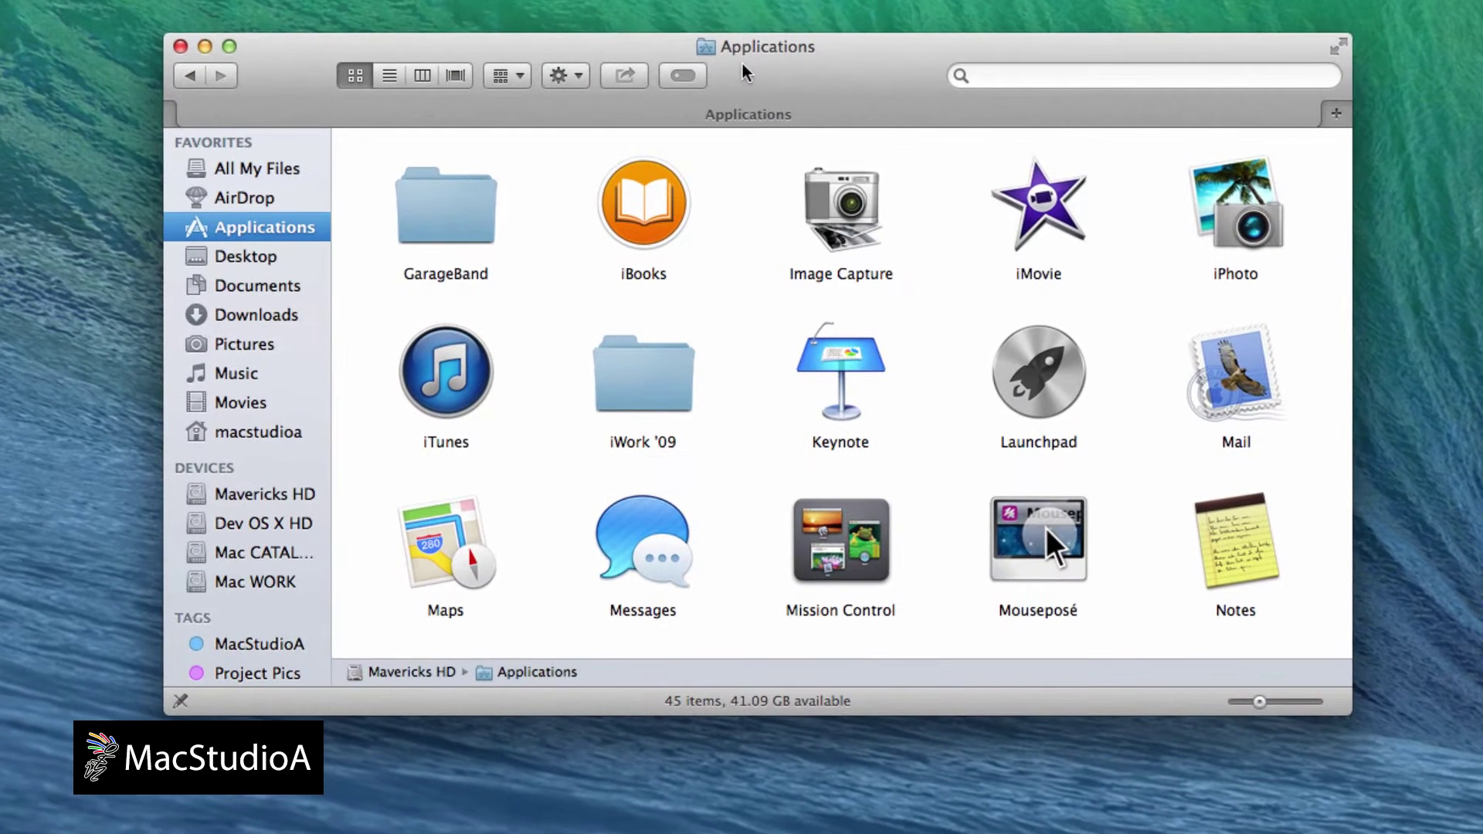
Start customizing the toolbar and set Show to Icon and Text.
right_click(752, 88)
left_click(768, 182)
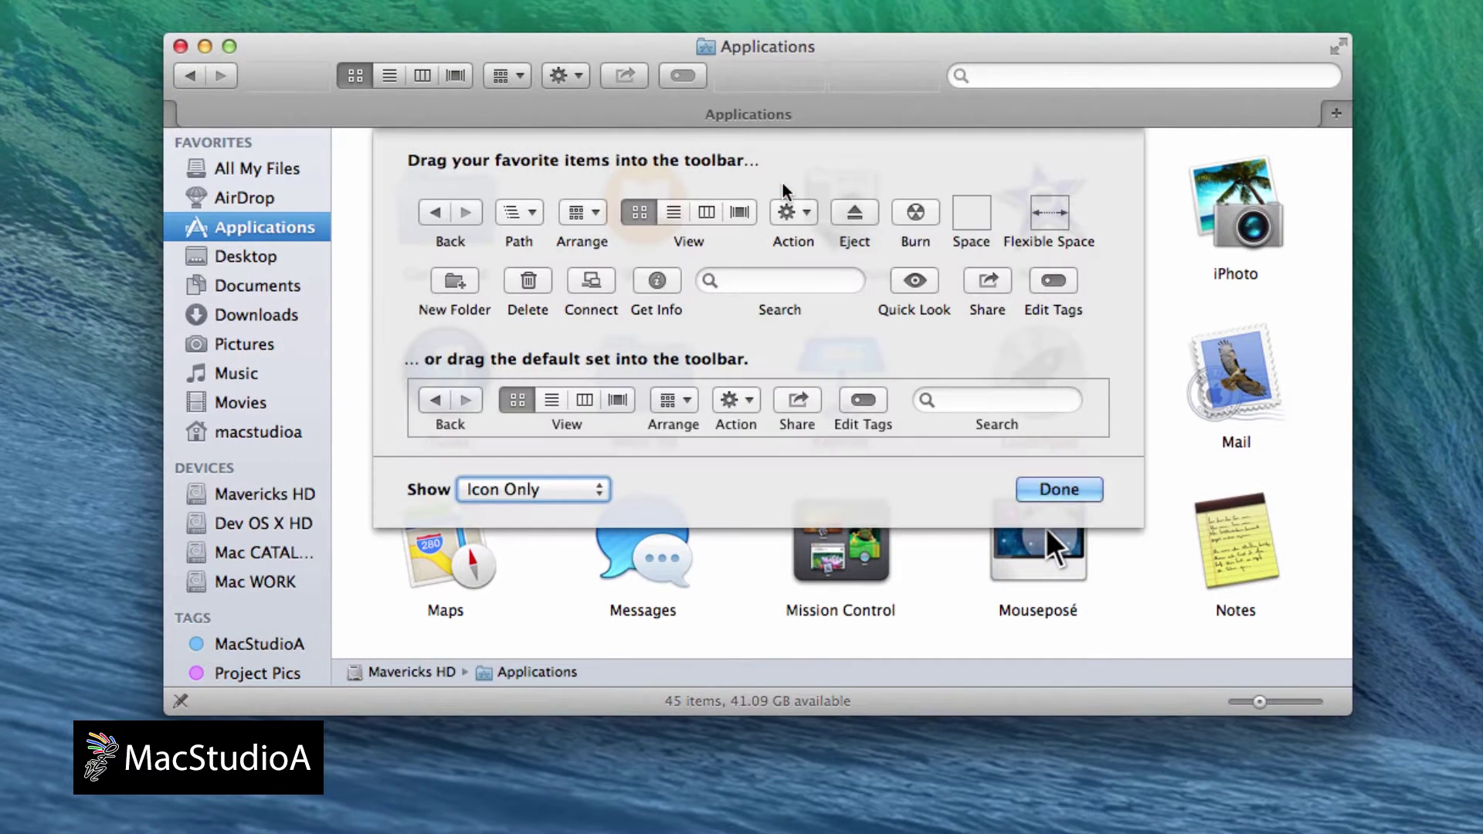
left_click(587, 489)
left_click(550, 468)
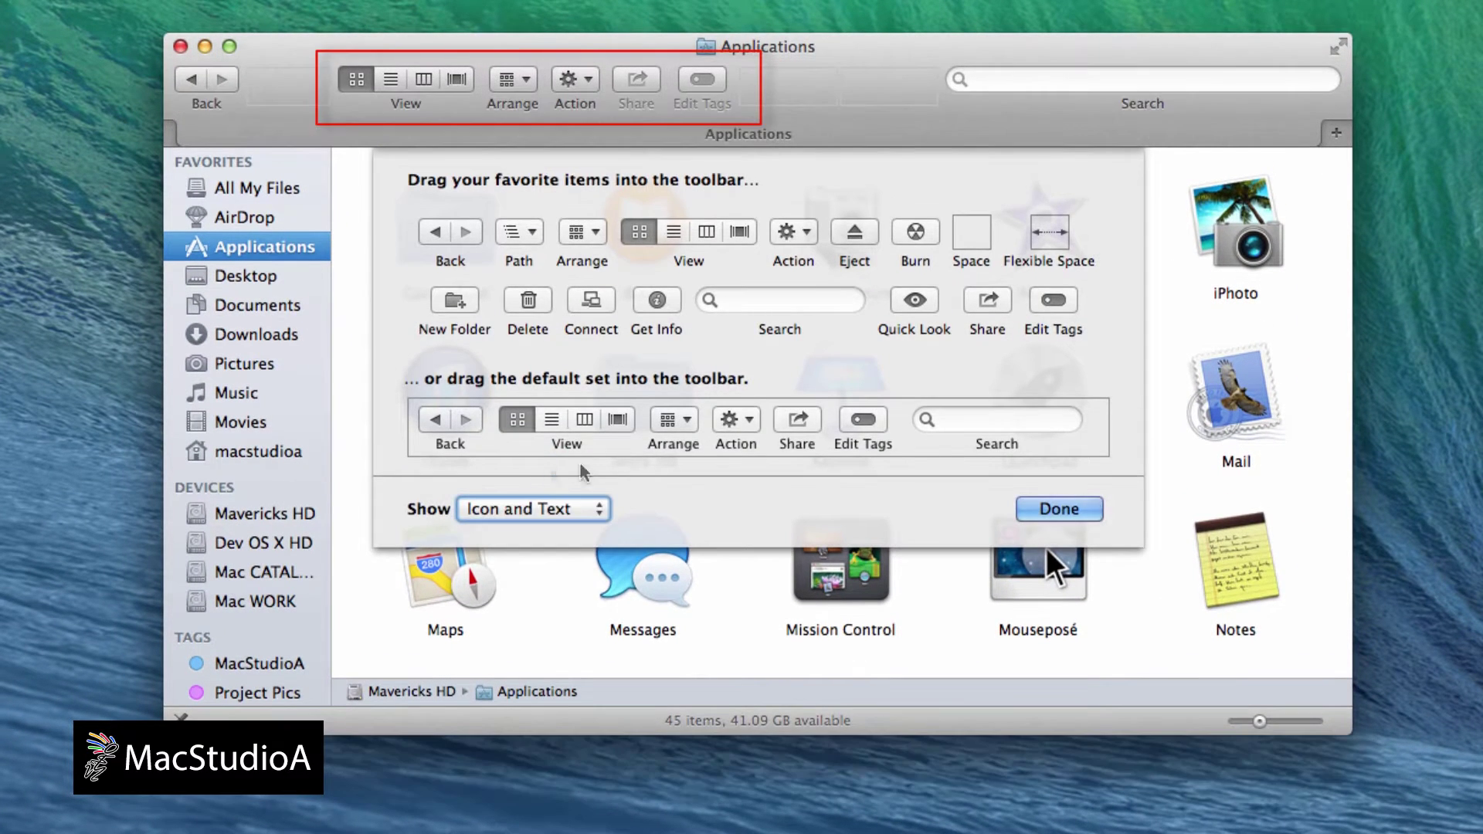
Add Quick Look and Get Info to the toolbar and finish customizing.
left_click_drag(914, 304, 762, 90)
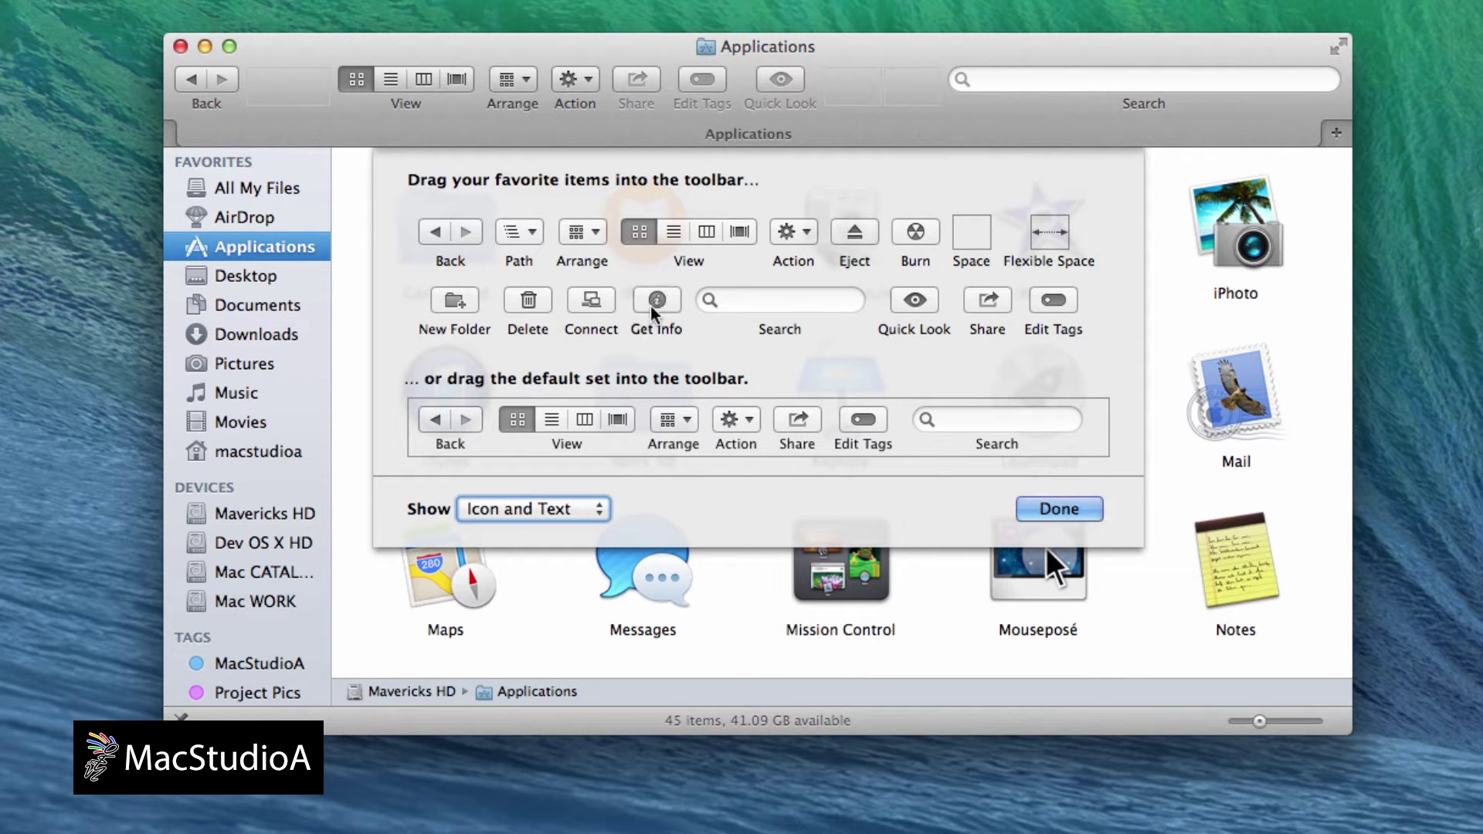
left_click_drag(656, 301, 832, 83)
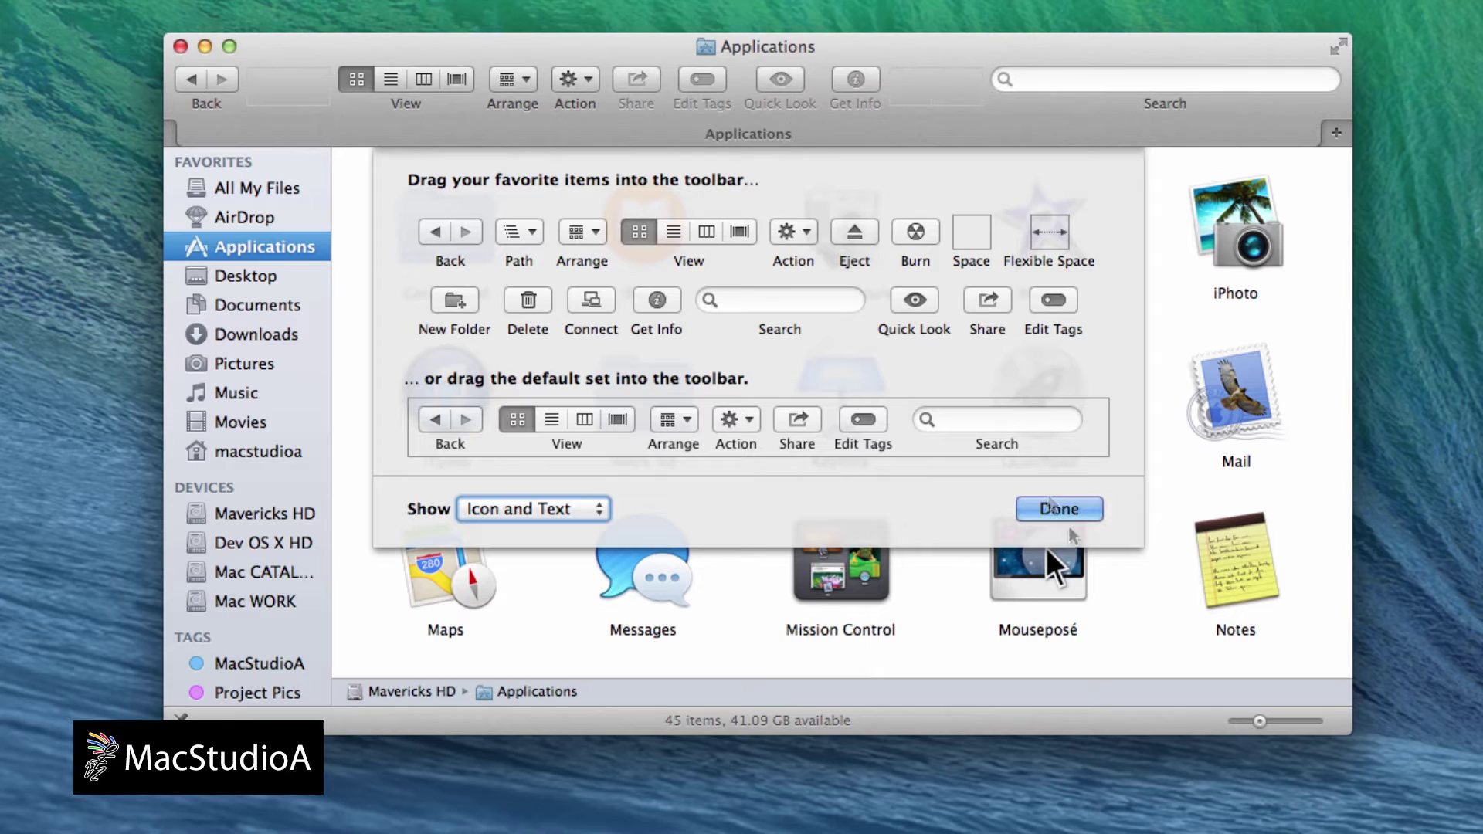
left_click(1068, 509)
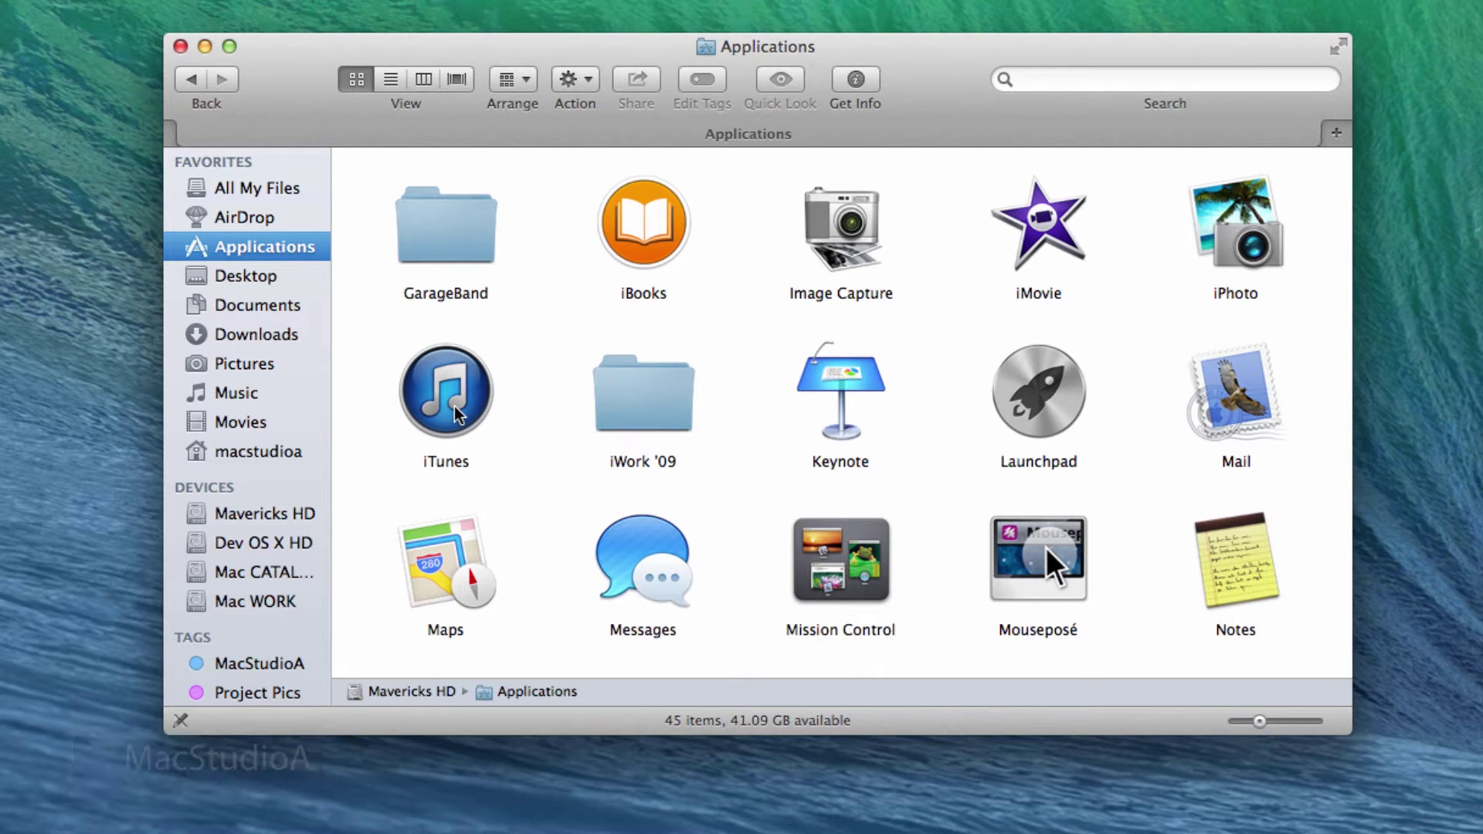
Add iTunes to the sidebar favorites and iPhoto, iMovie and iTunes to the toolbar.
left_click_drag(456, 415, 320, 215)
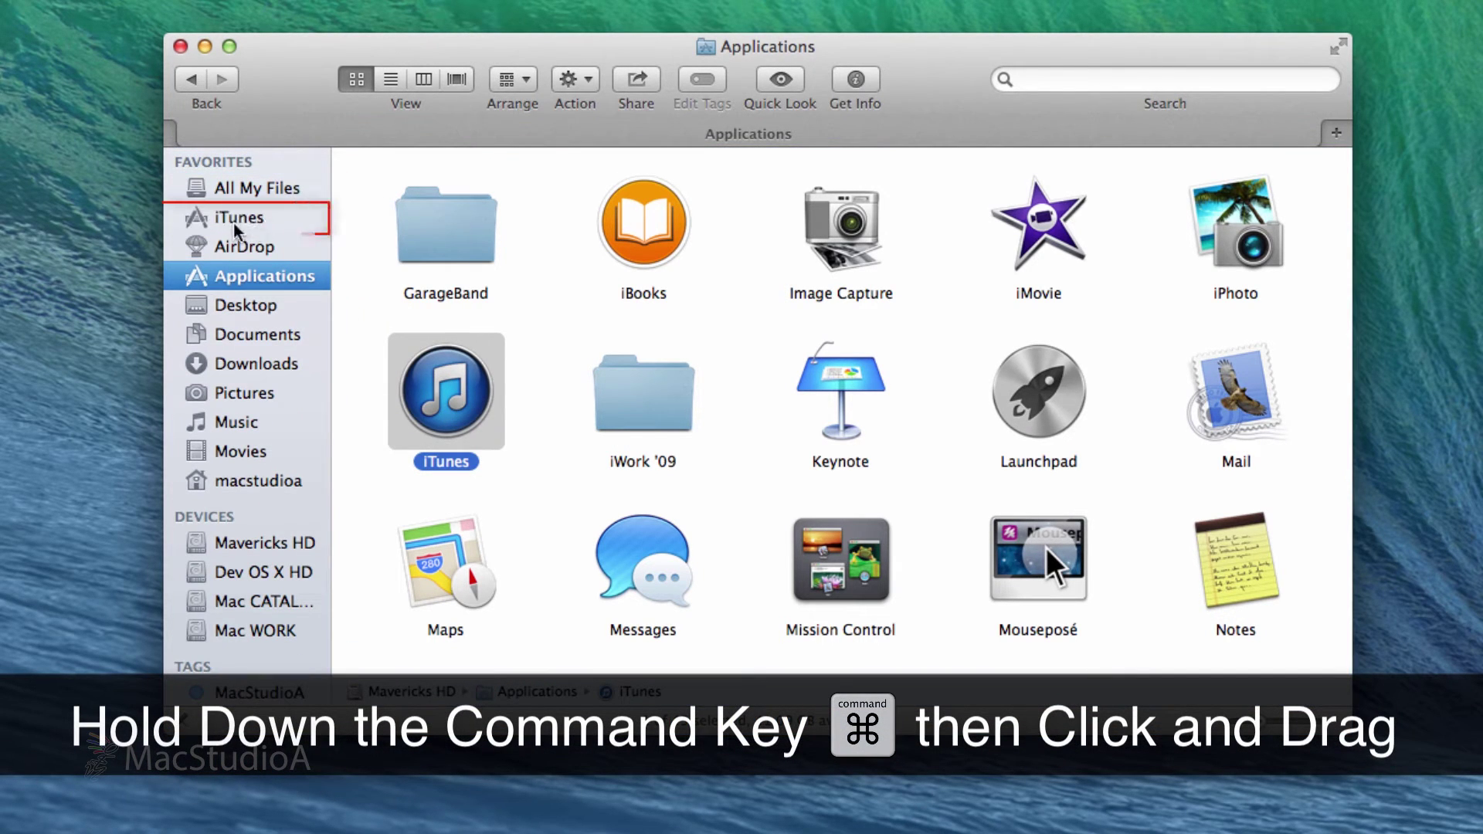
left_click(549, 412)
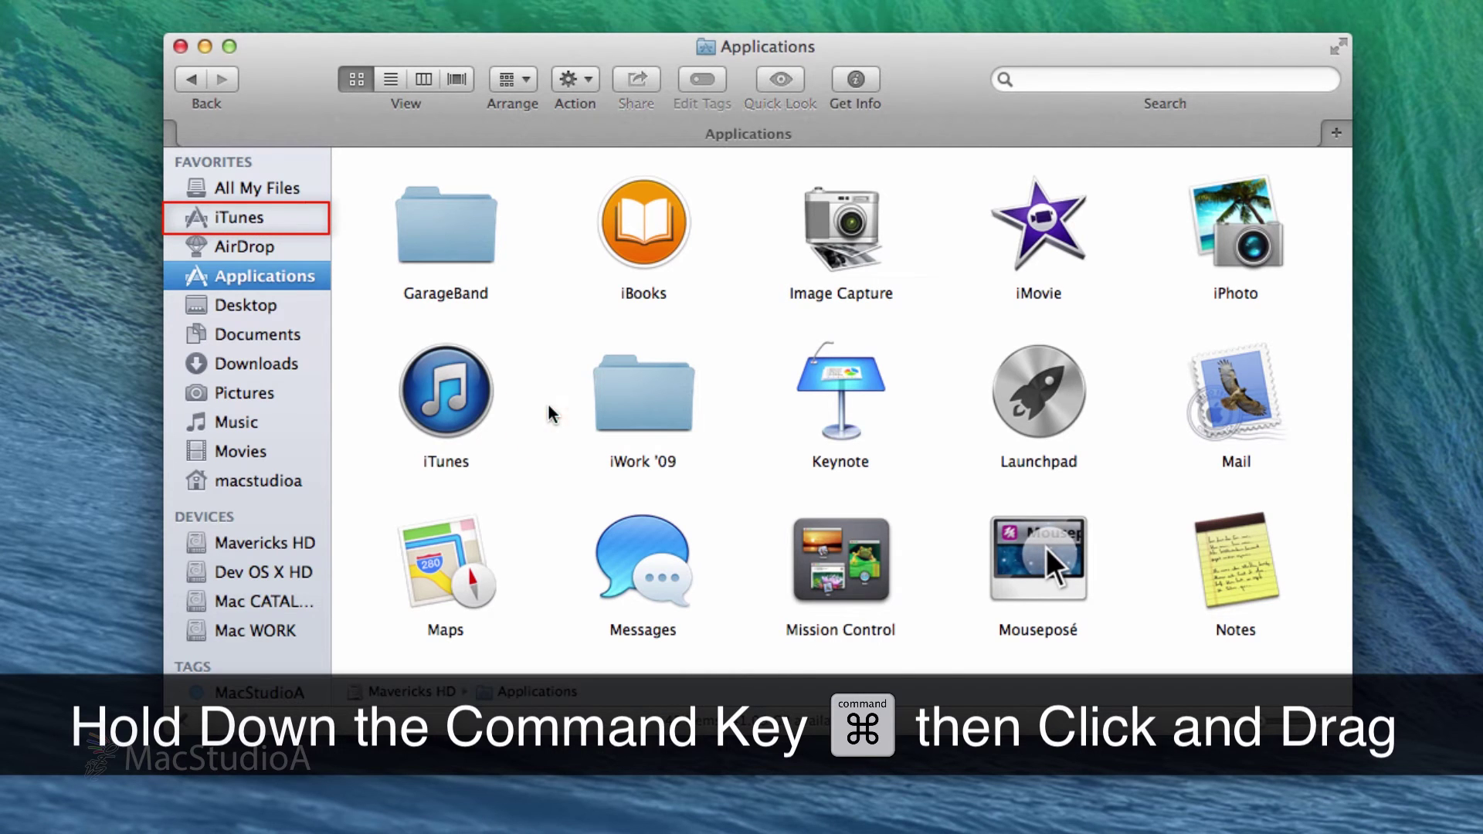
left_click_drag(1235, 393, 988, 81)
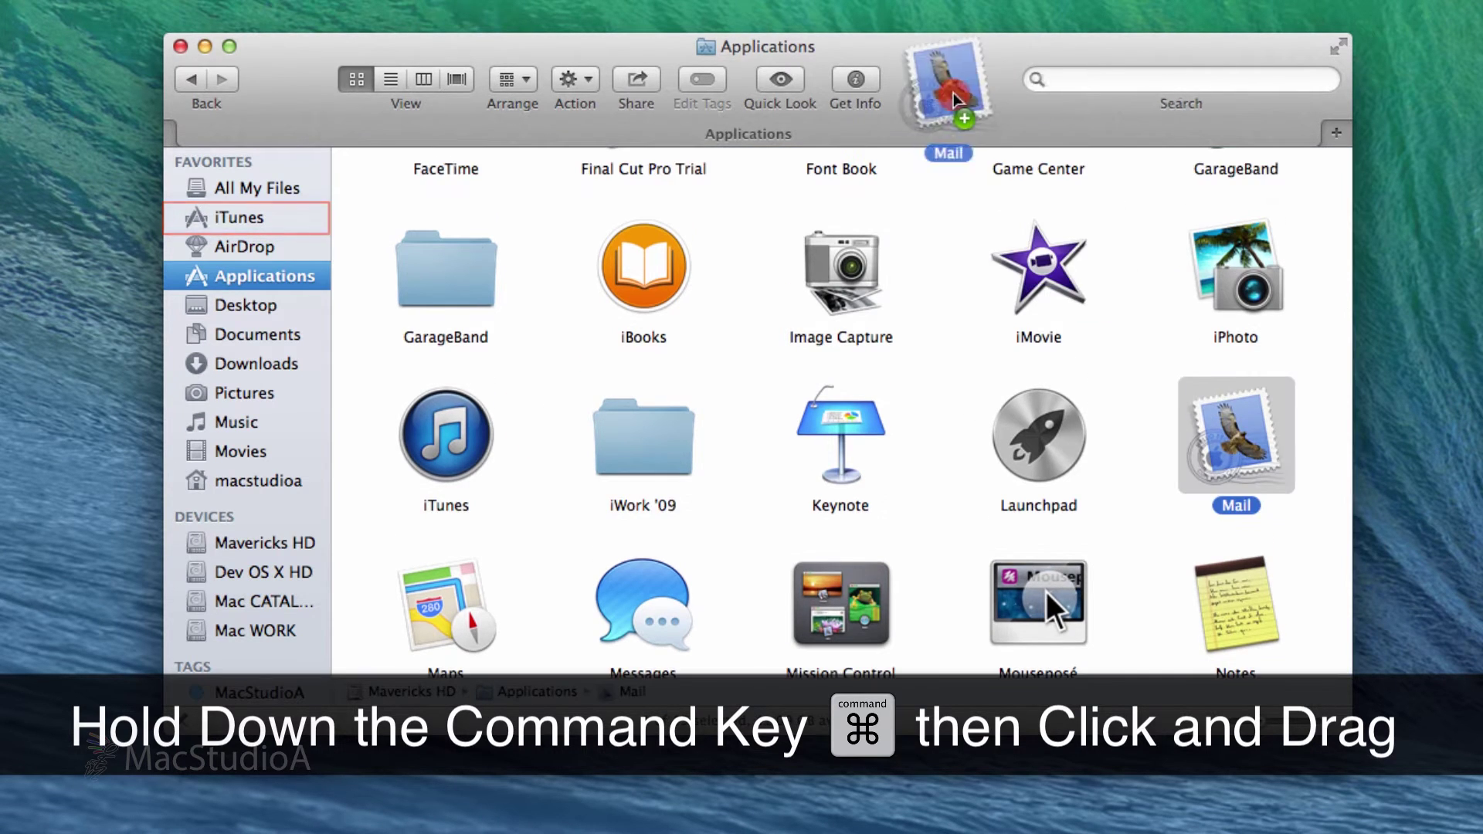
left_click_drag(644, 596, 957, 101)
left_click_drag(1235, 382, 962, 86)
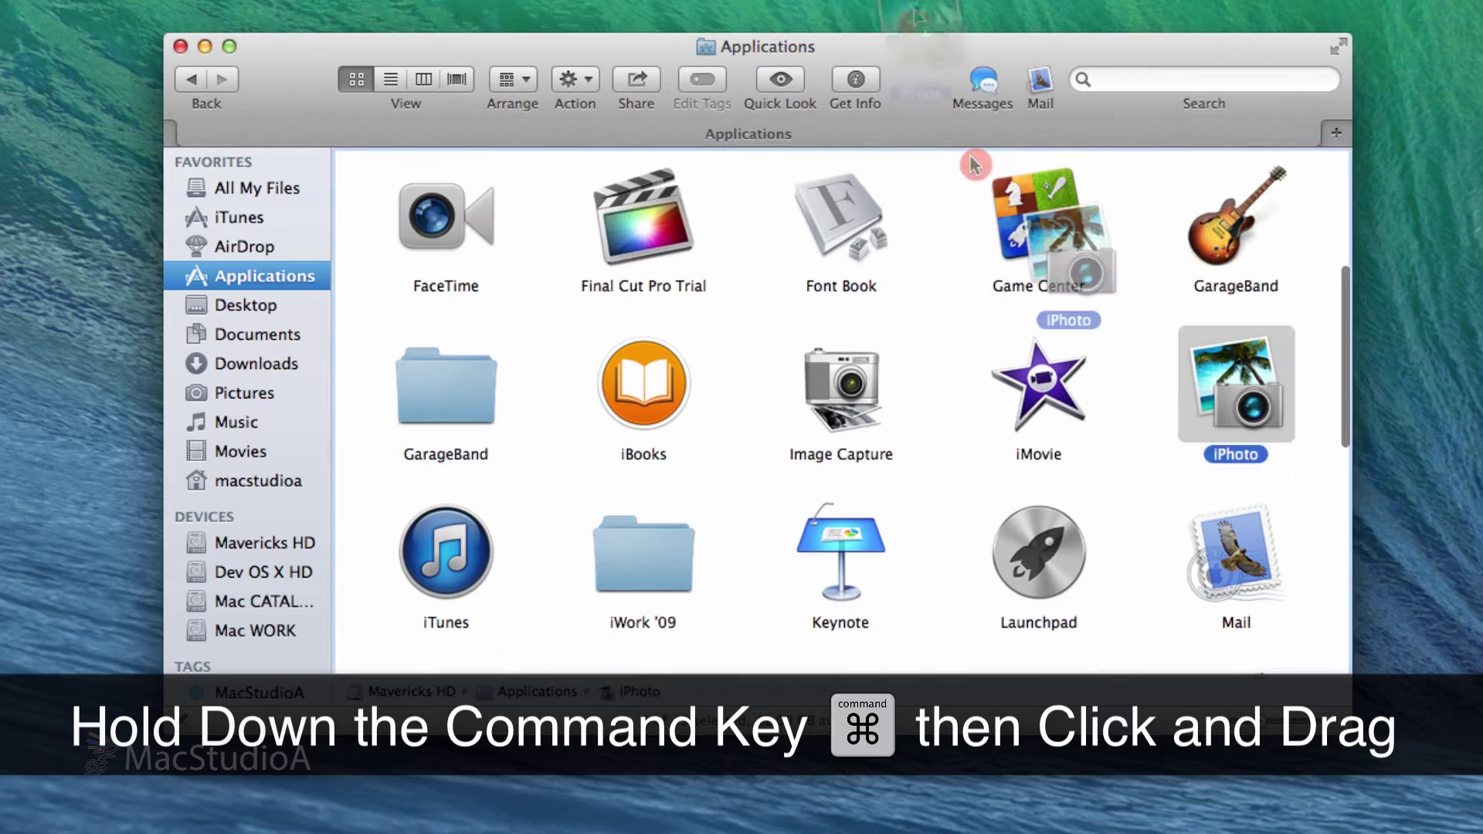
left_click_drag(1038, 383, 932, 83)
left_click_drag(447, 593, 909, 85)
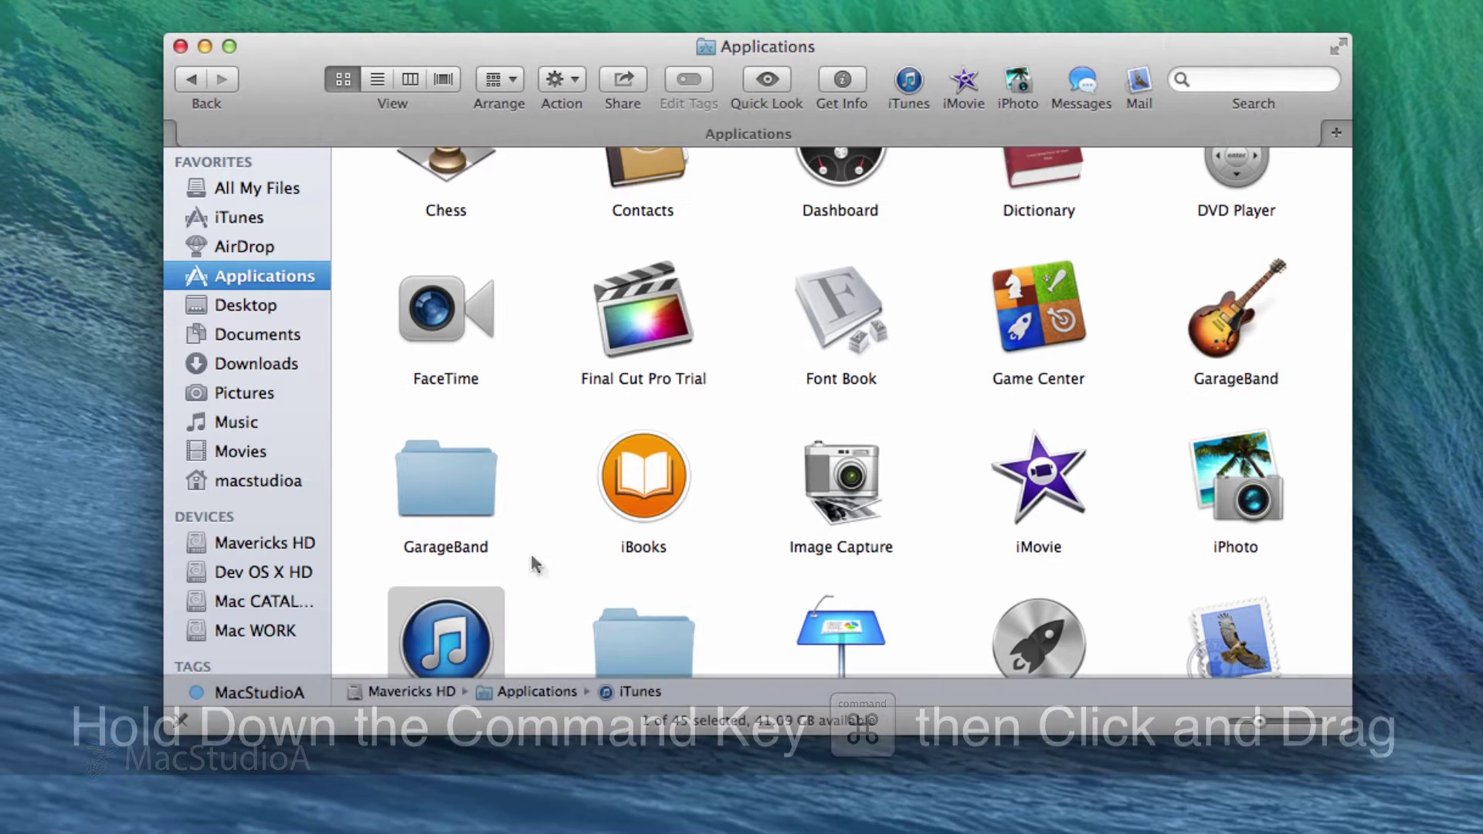
Add the iWork '09 folder to the toolbar, then remove iTunes from toolbar and sidebar.
left_click(735, 582)
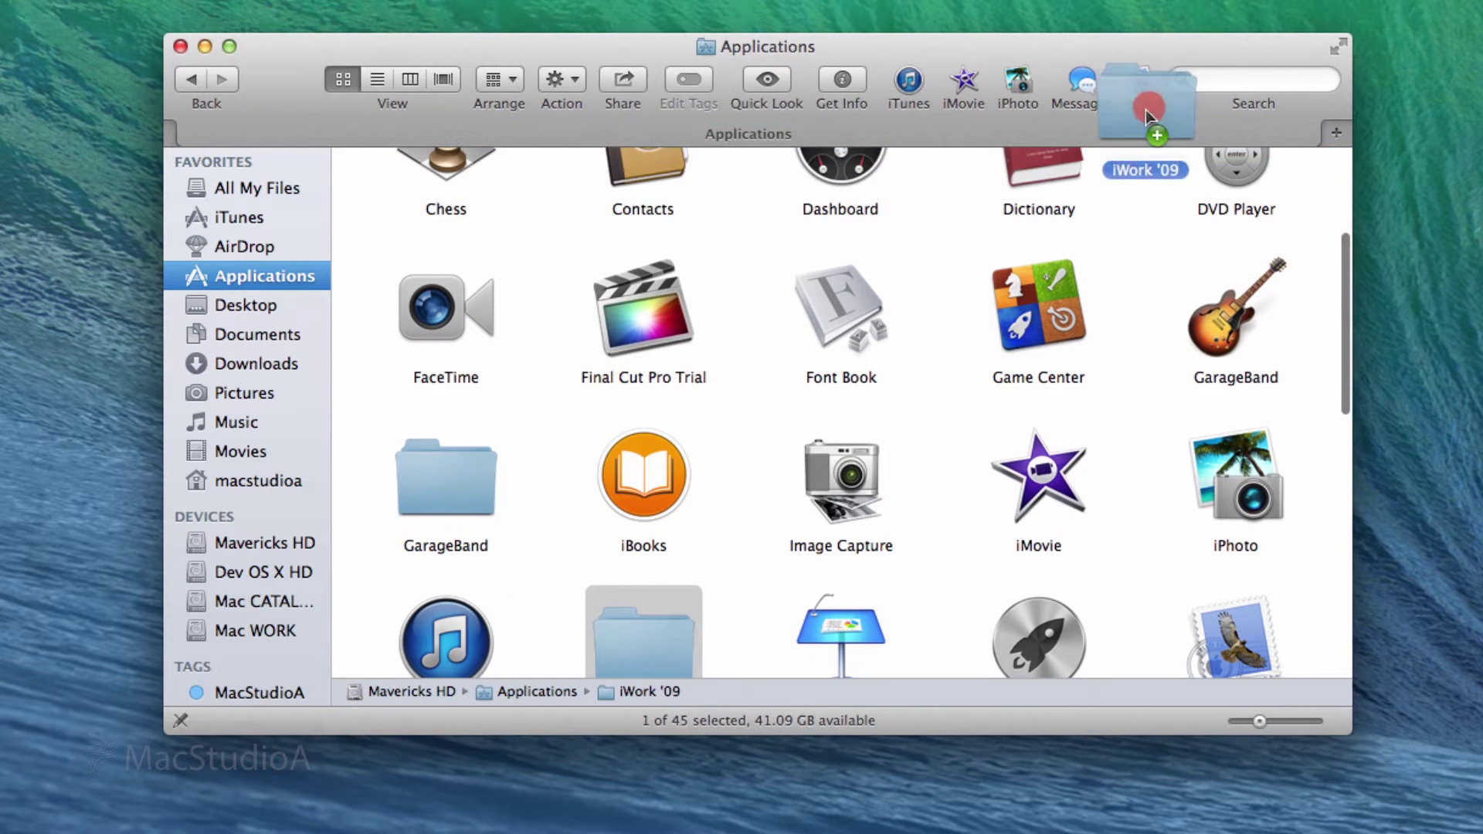
left_click_drag(646, 599, 1152, 106)
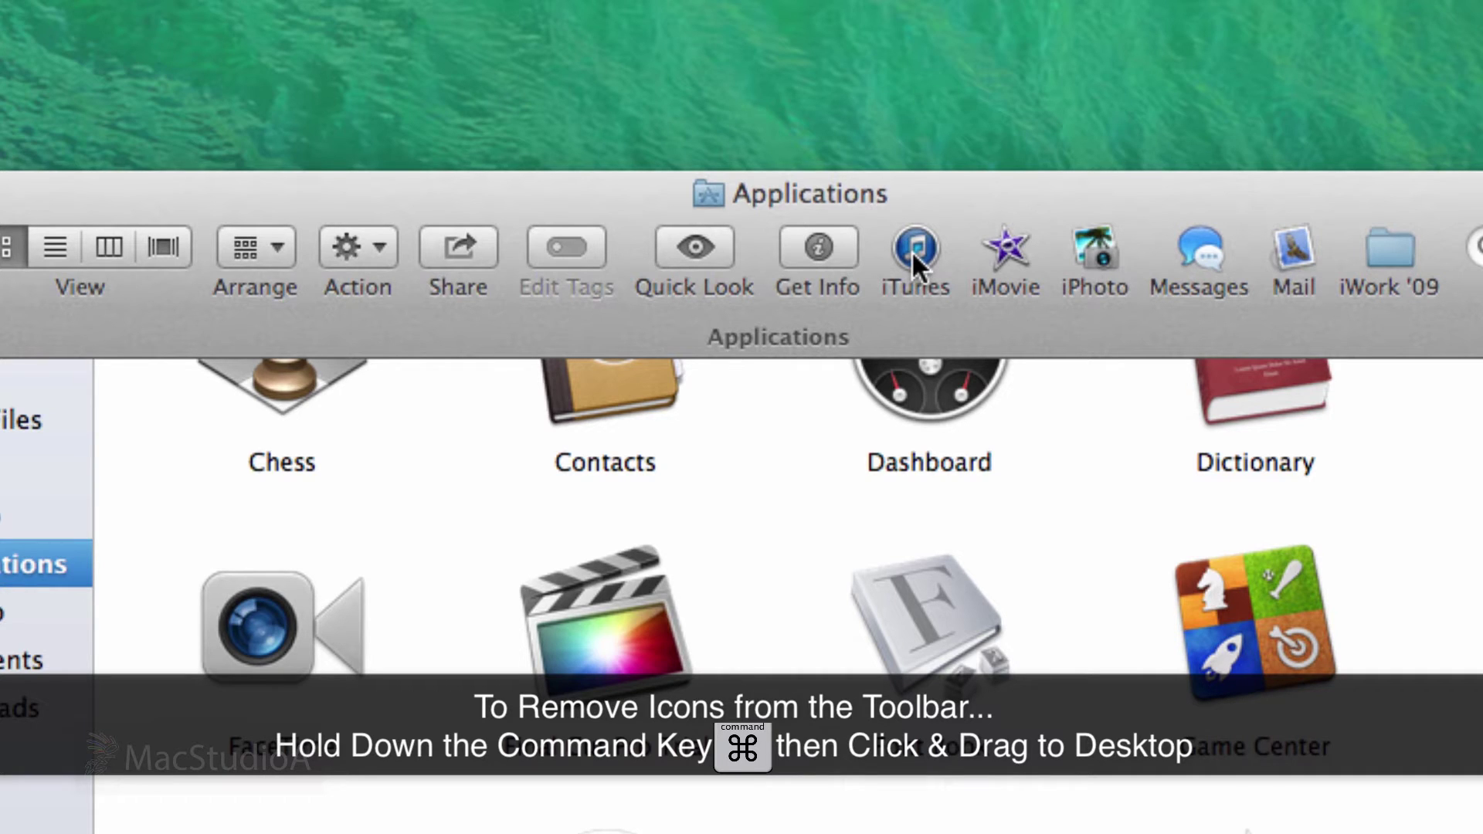
left_click_drag(912, 250, 1031, 96, "super")
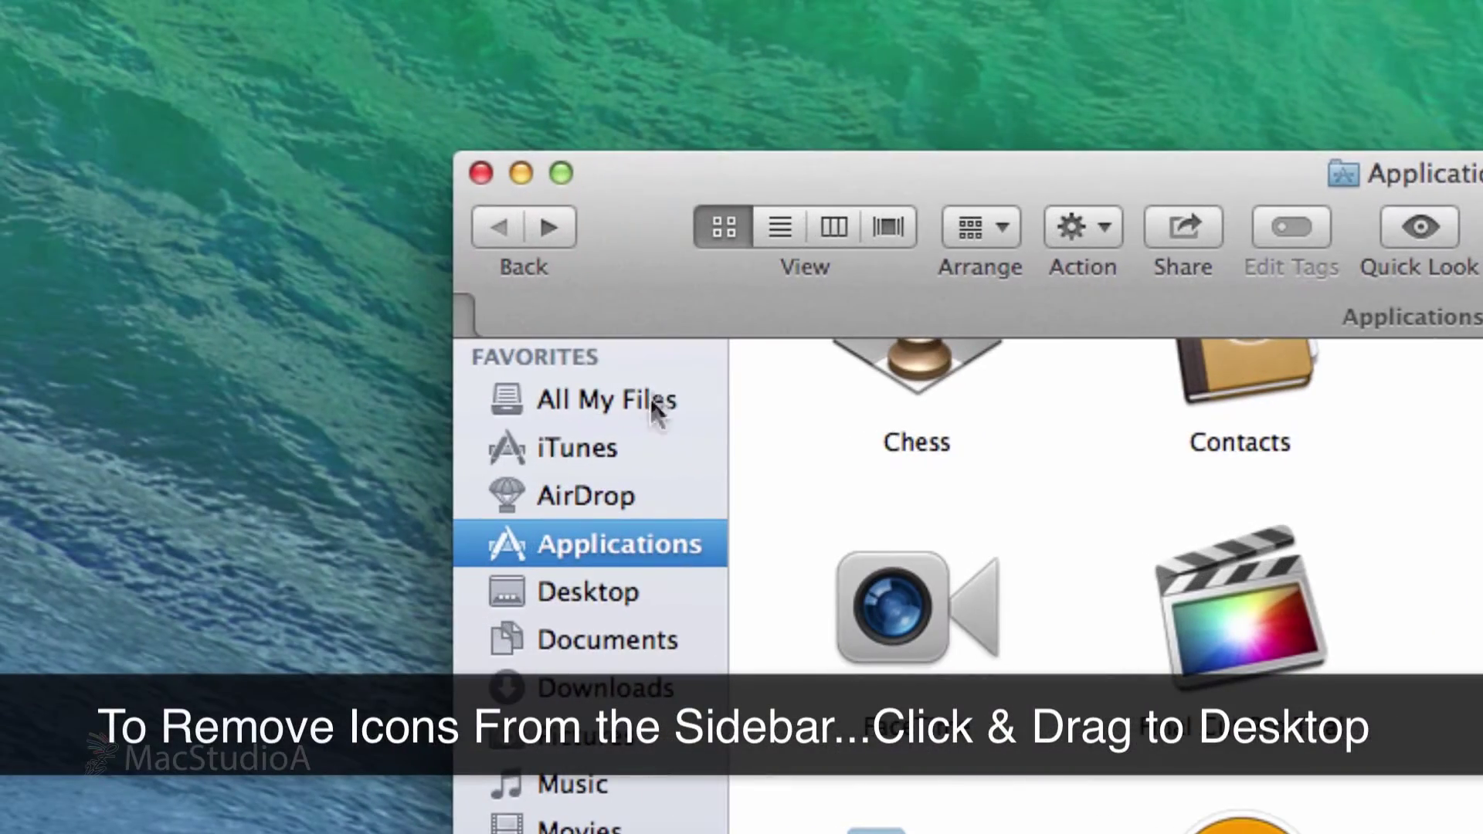
left_click_drag(599, 445, 350, 442)
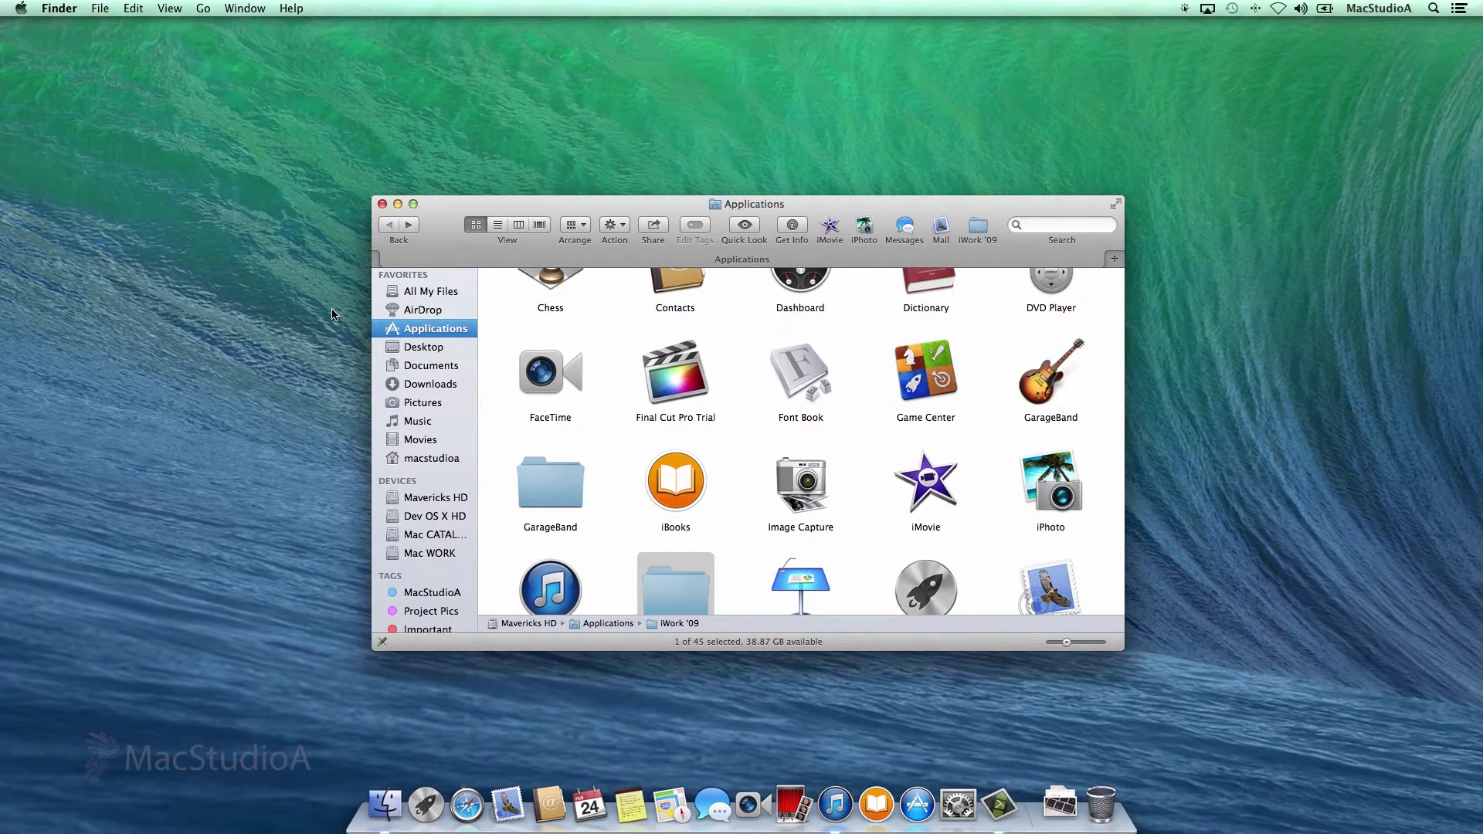
In View Options give the folder a coloured background, trying peach and ending on yellow.
key("super+j")
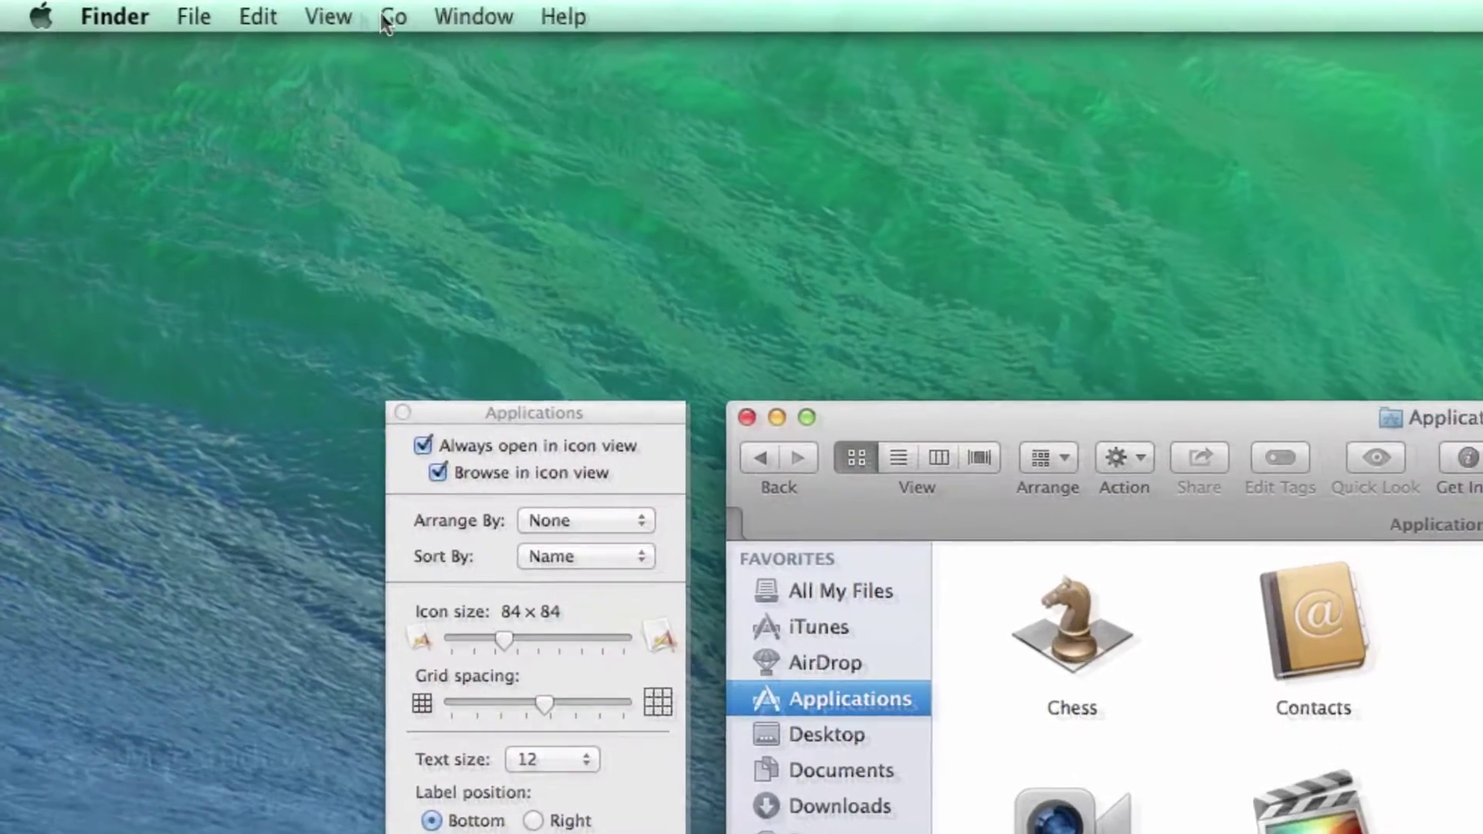
left_click(169, 8)
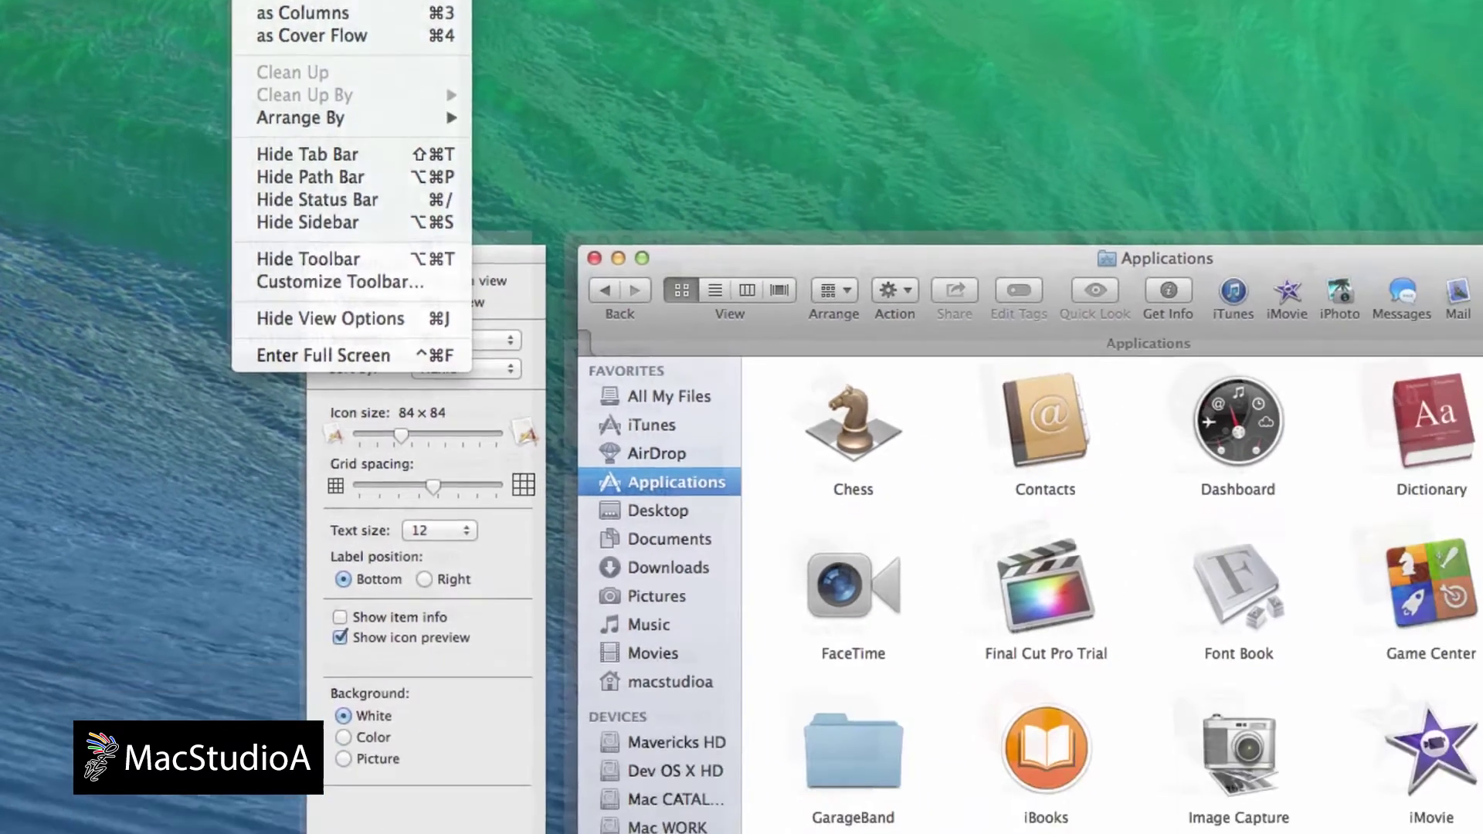
left_click(635, 111)
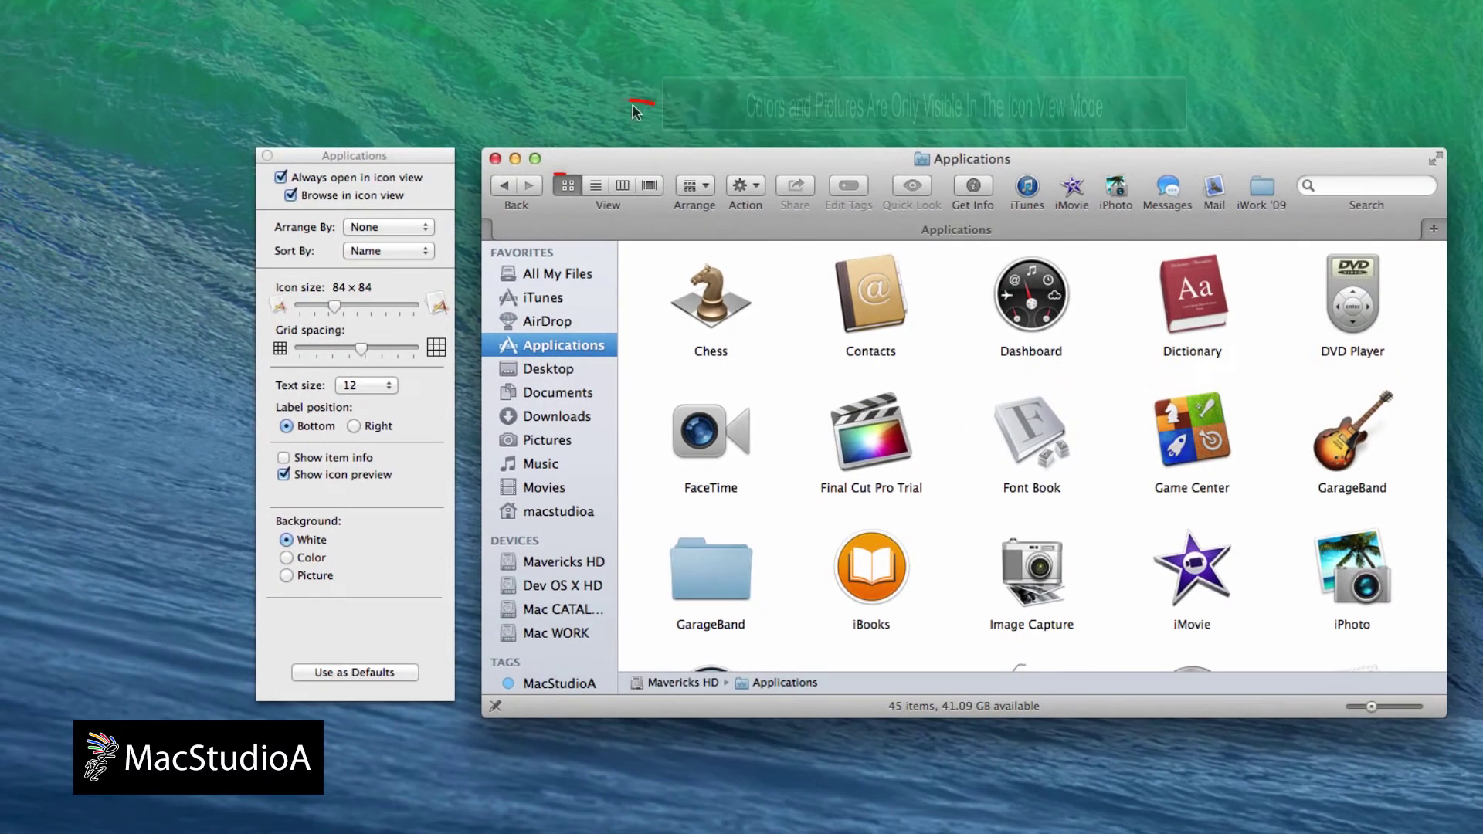
left_click(288, 559)
left_click(393, 539)
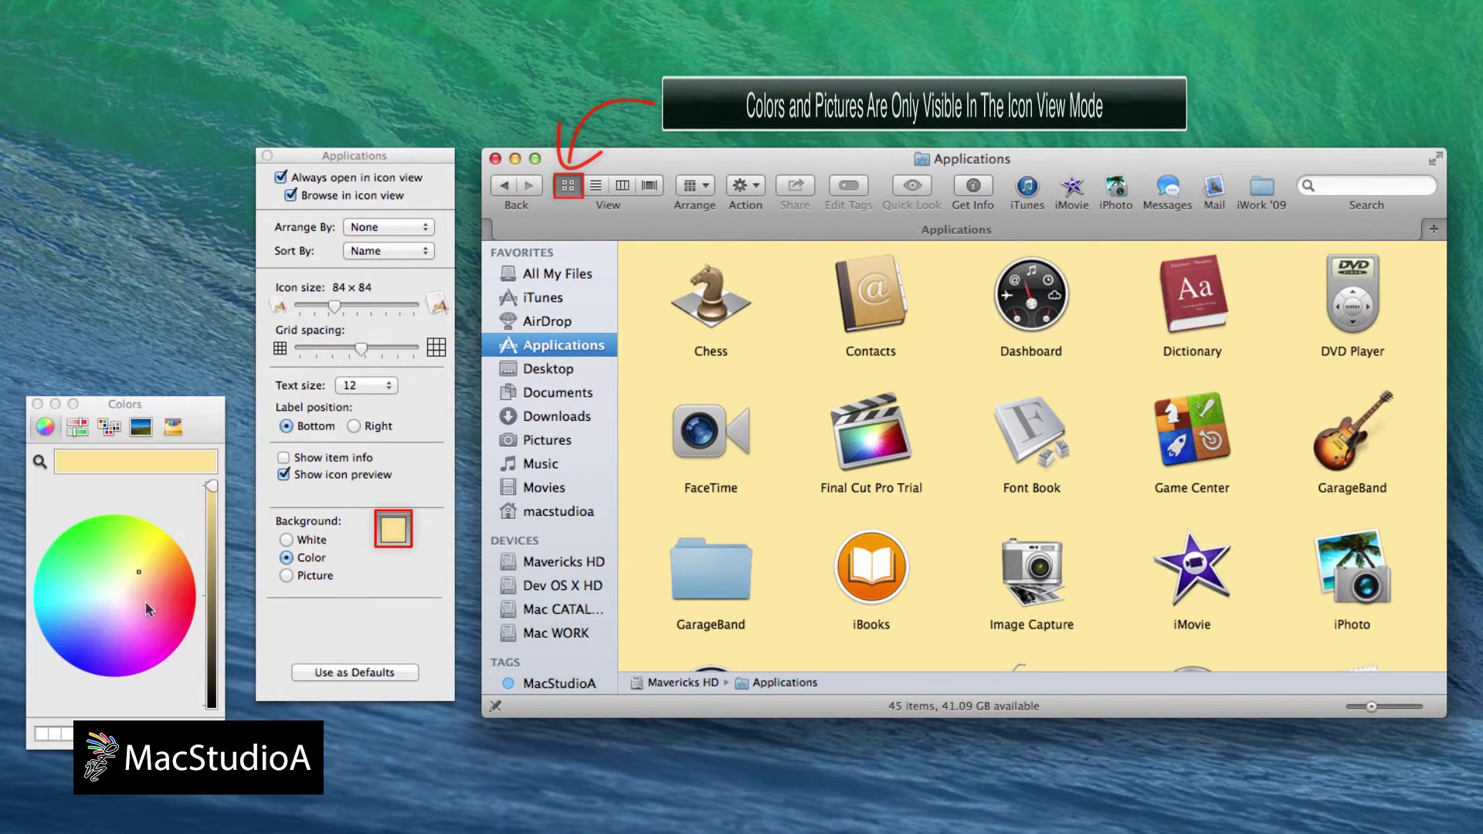
left_click(141, 569)
left_click_drag(141, 576, 135, 571)
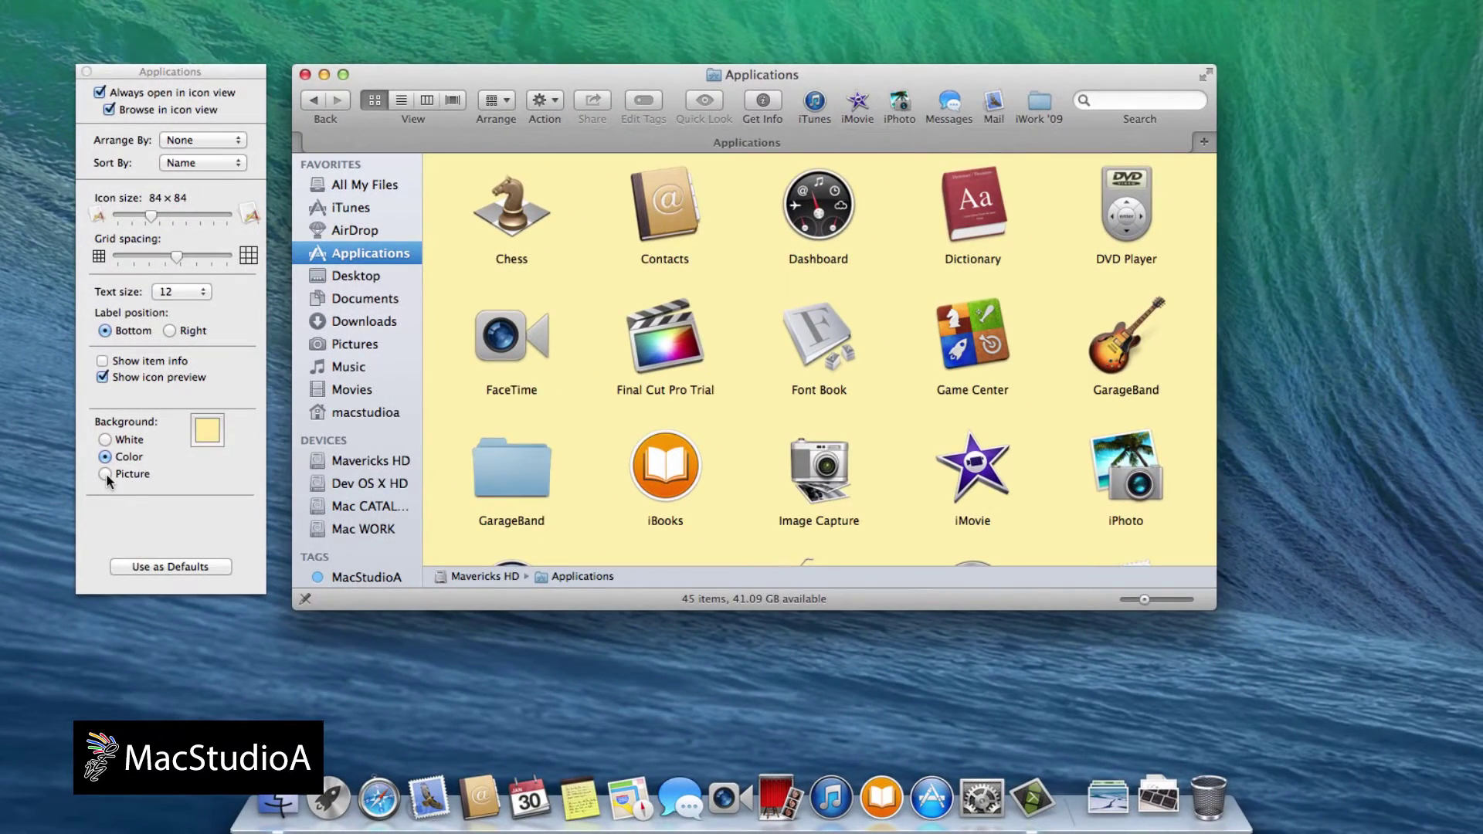
Switch the background to Picture and drop a green image from the Pictures stack into the well.
left_click(106, 473)
left_click(1157, 795)
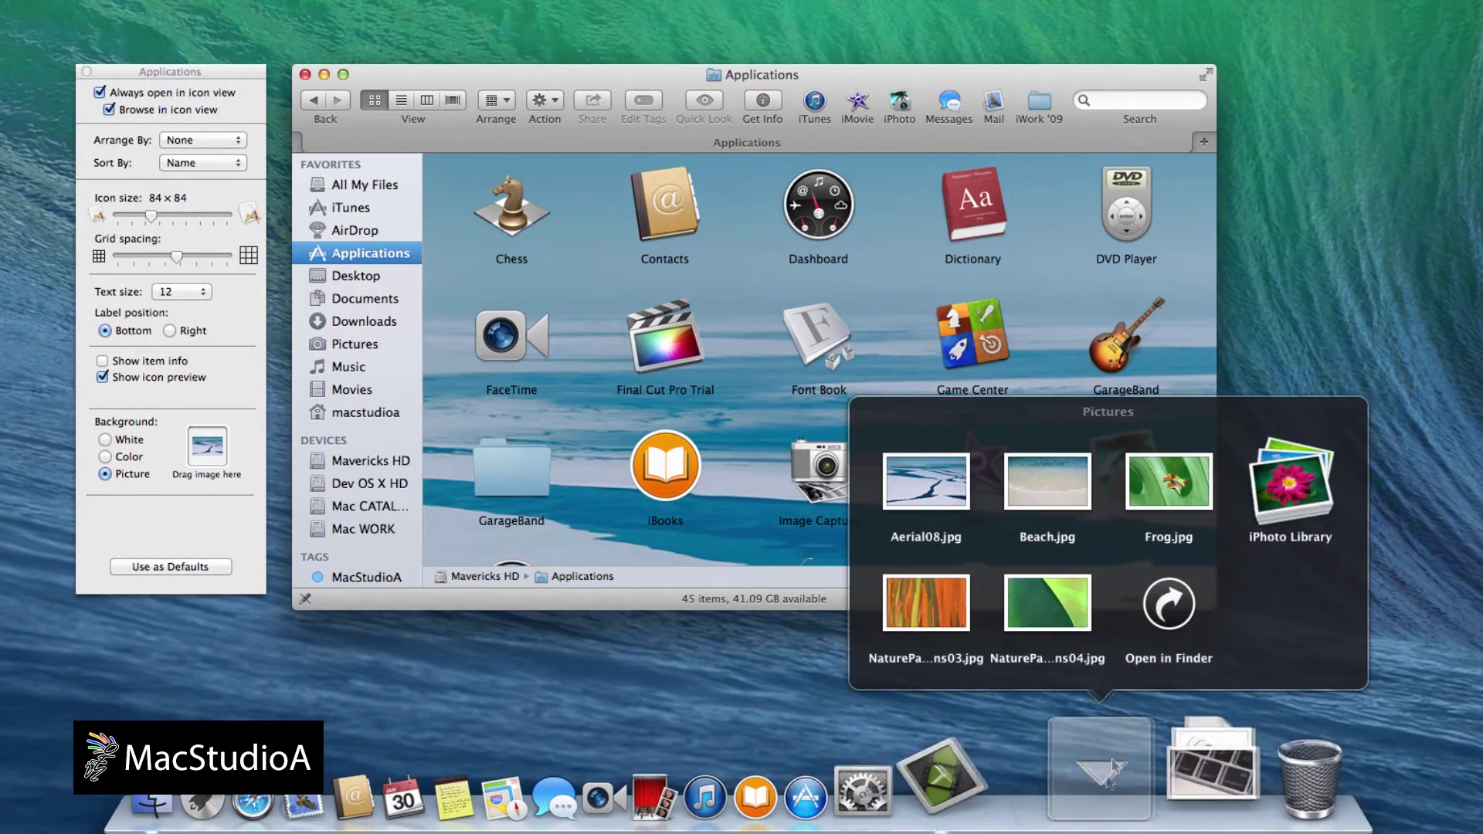
mouse_move(1129, 540)
left_mouse_down()
mouse_move(577, 545)
mouse_move(209, 447)
left_mouse_up()
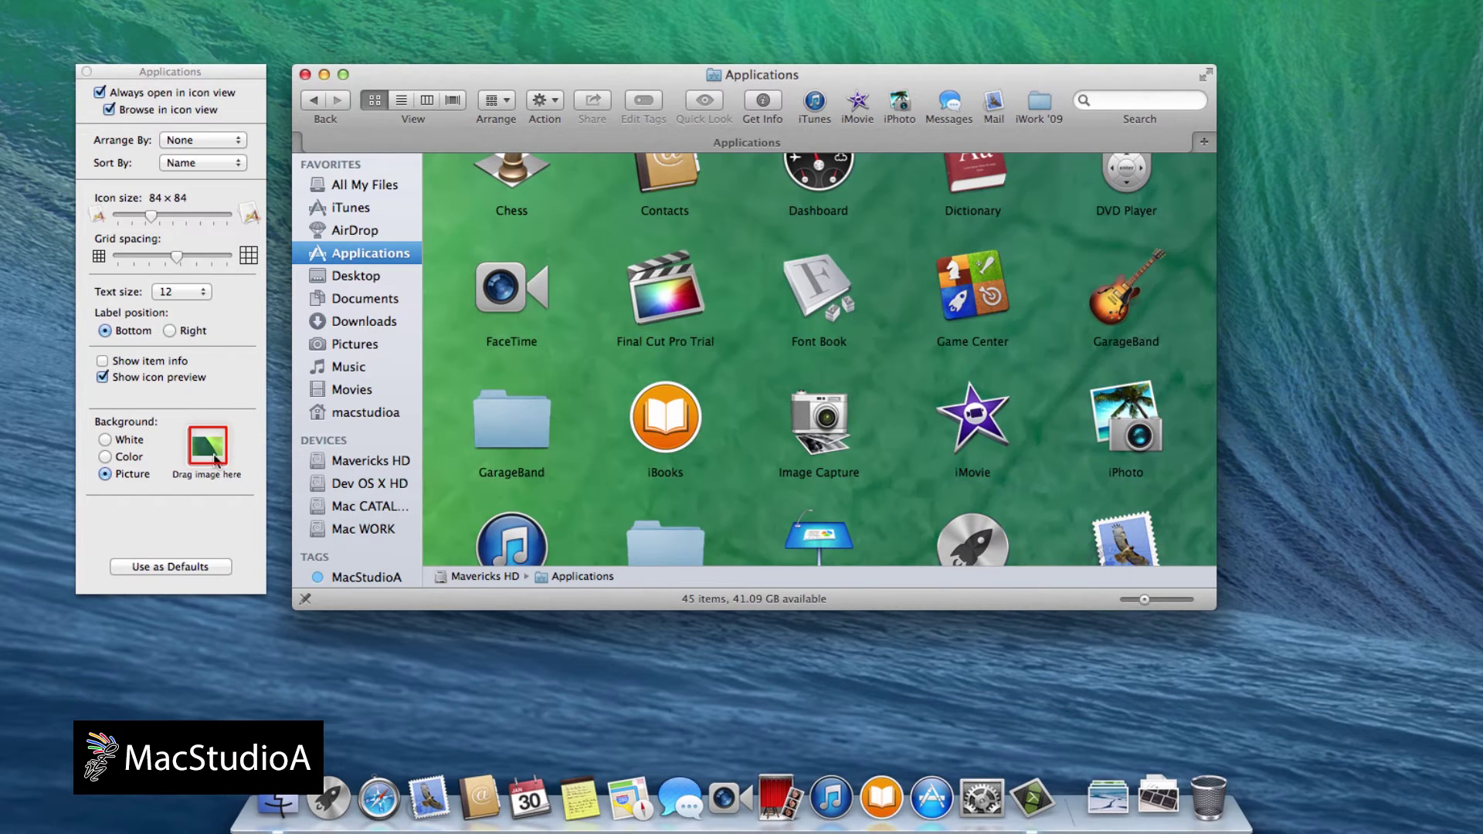
scroll(462, 469, "down", 3)
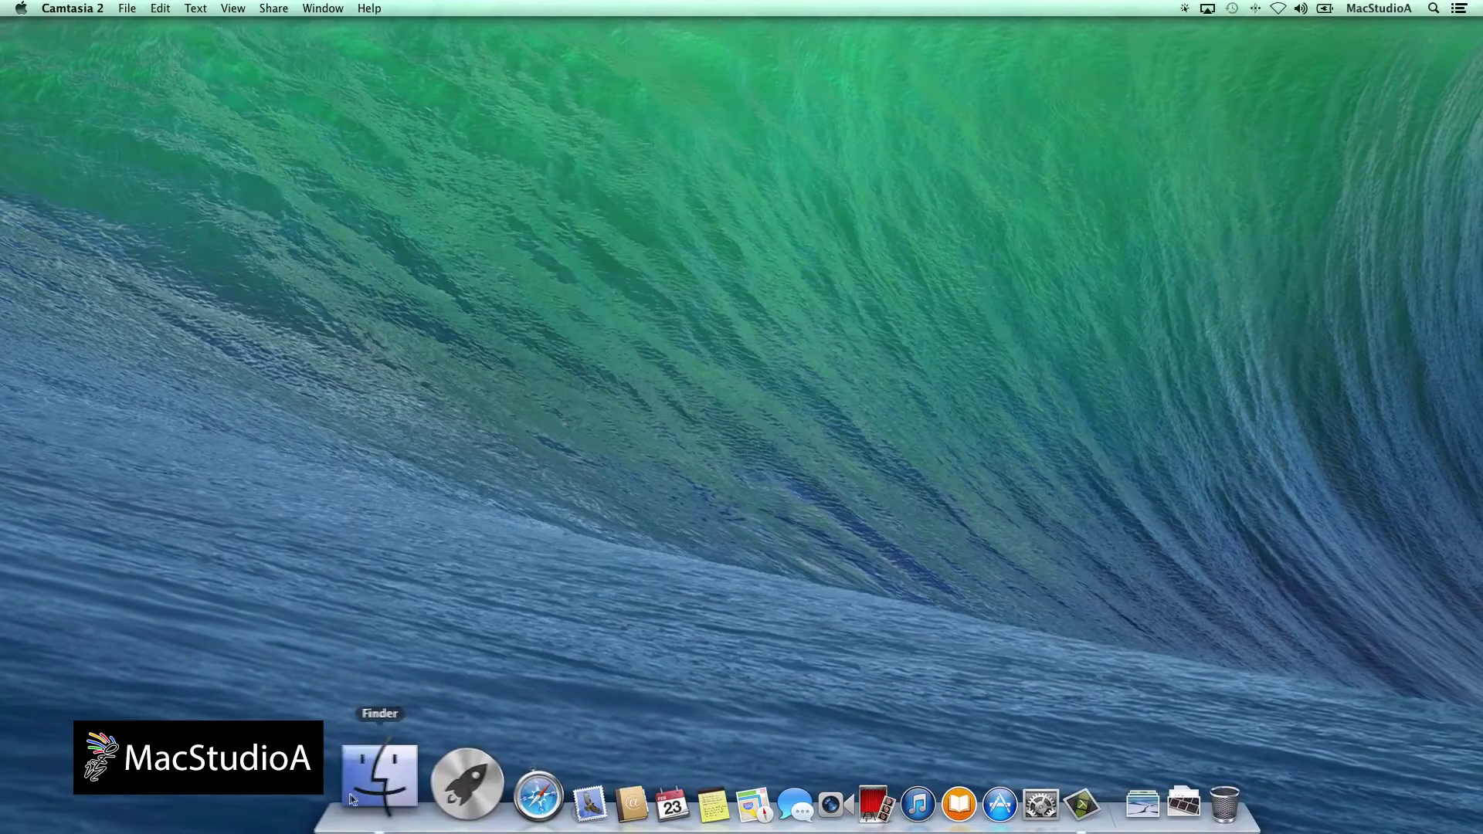
Open the Pictures folder and set Beach.jpg from the Dock stack as its window background.
left_click(351, 797)
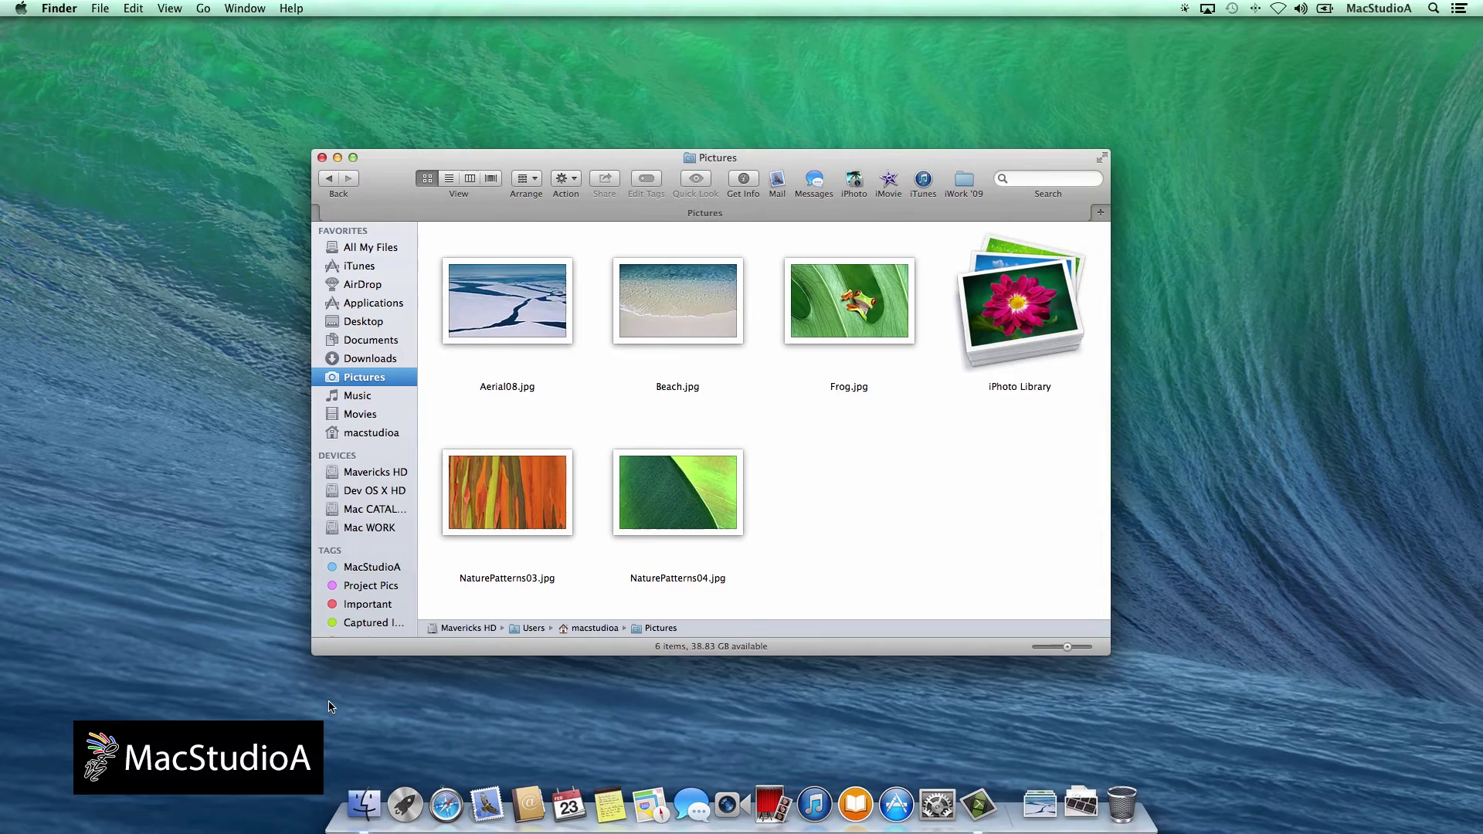
key("super+j")
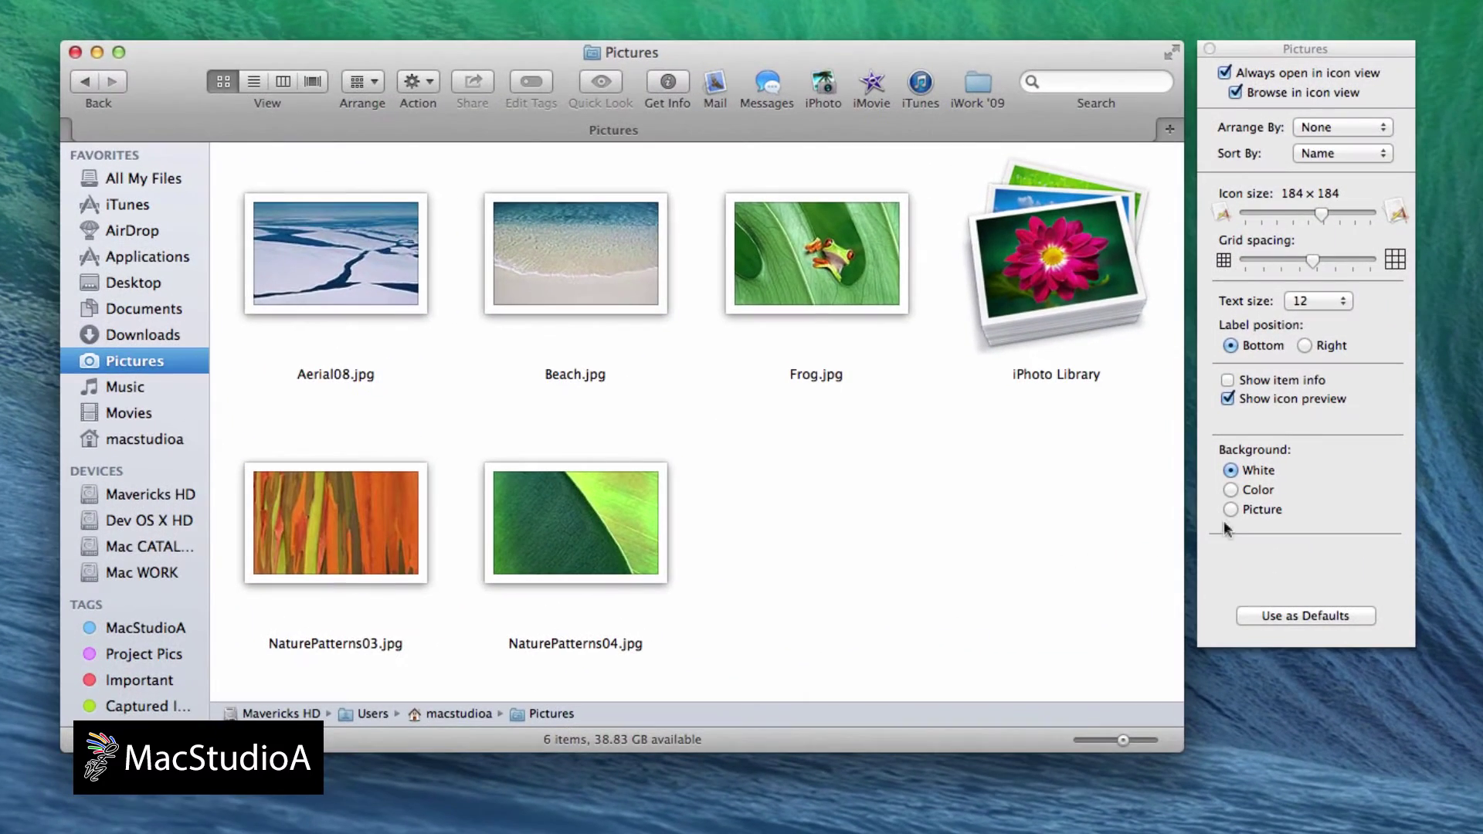
left_click(1223, 509)
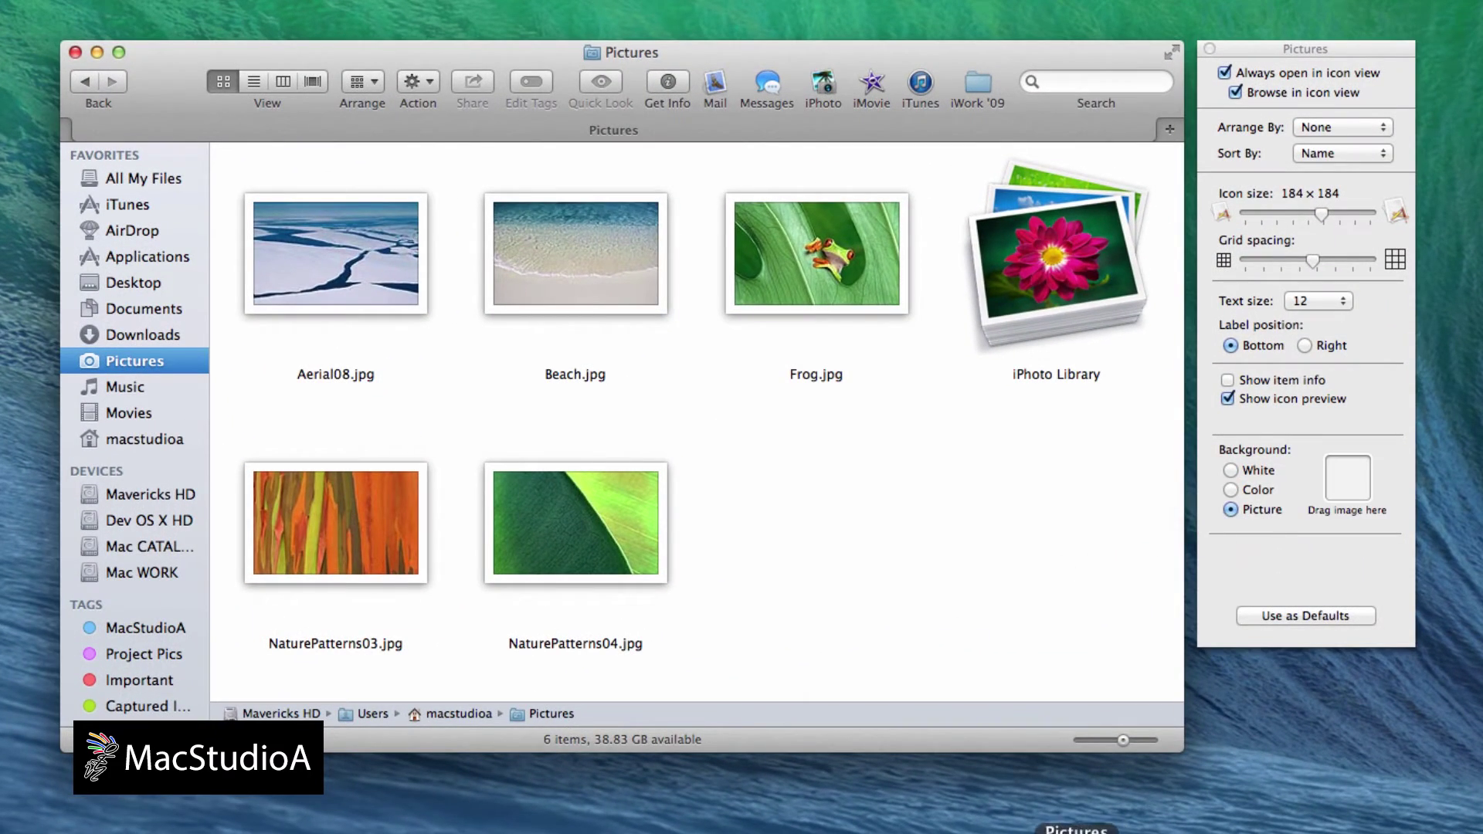
left_click(1076, 832)
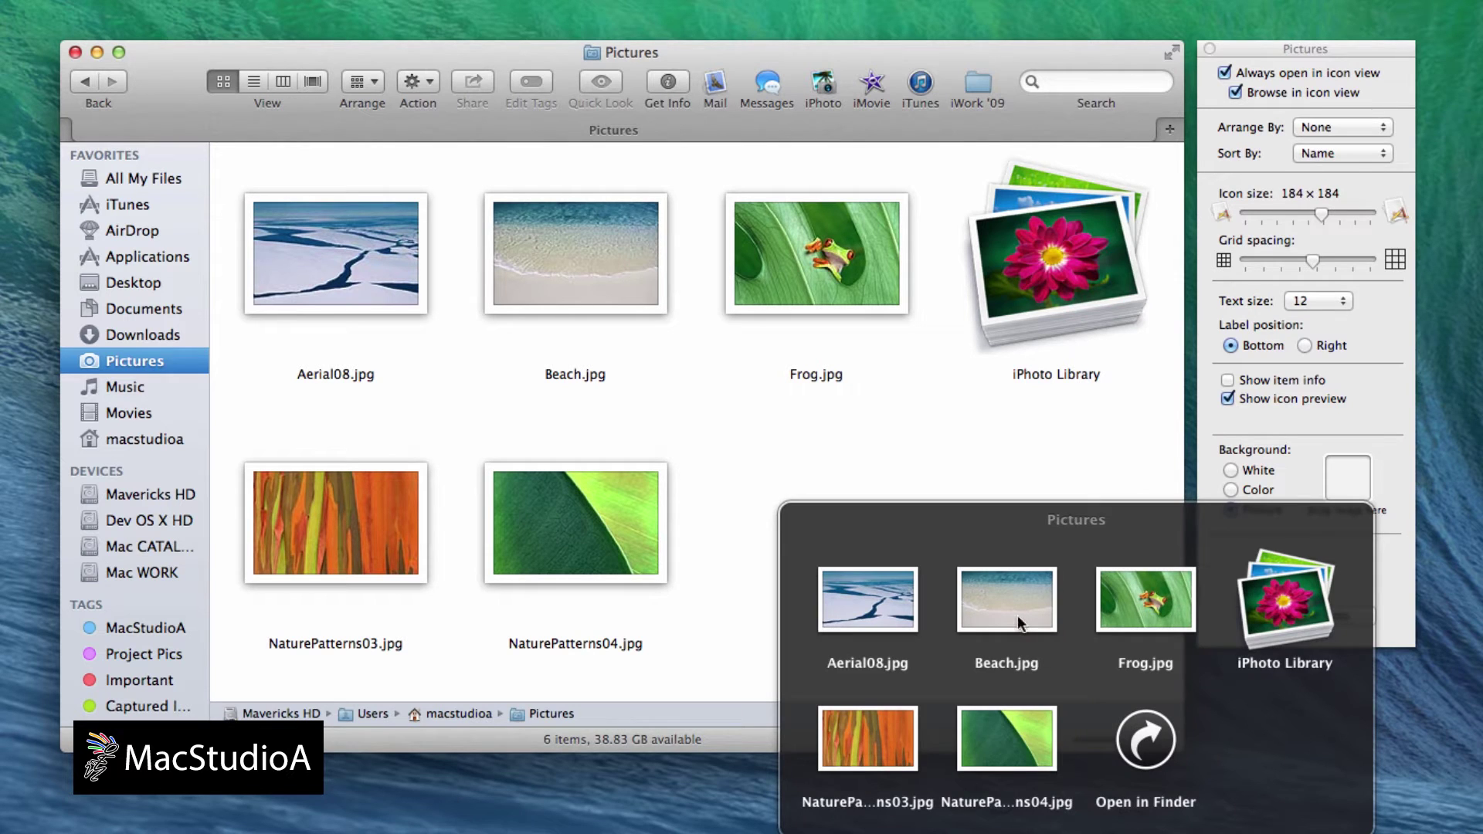
left_click_drag(1020, 623, 1355, 489)
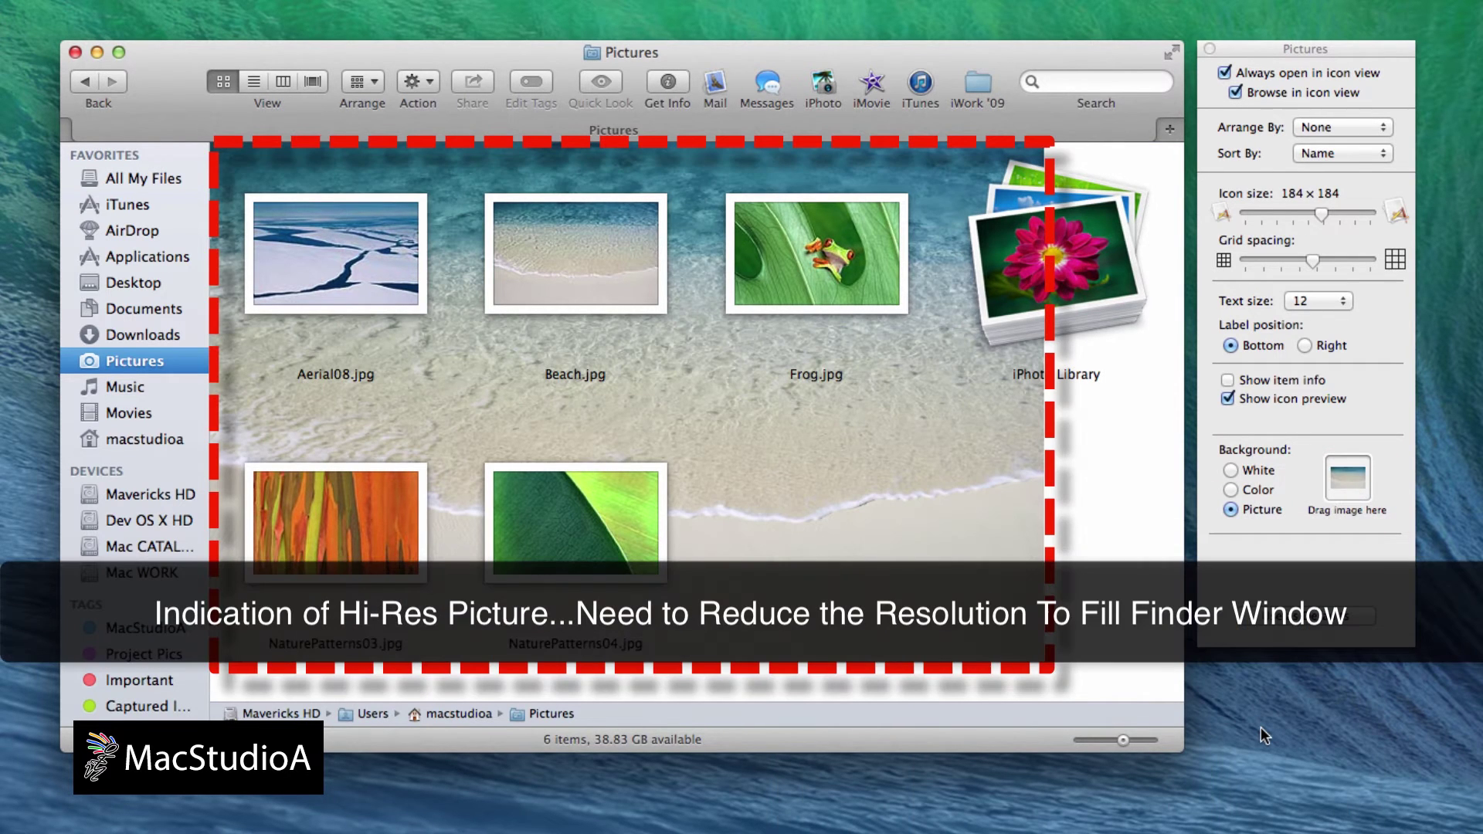
Hide View Options and view the folder full screen to check the background.
key("super+j")
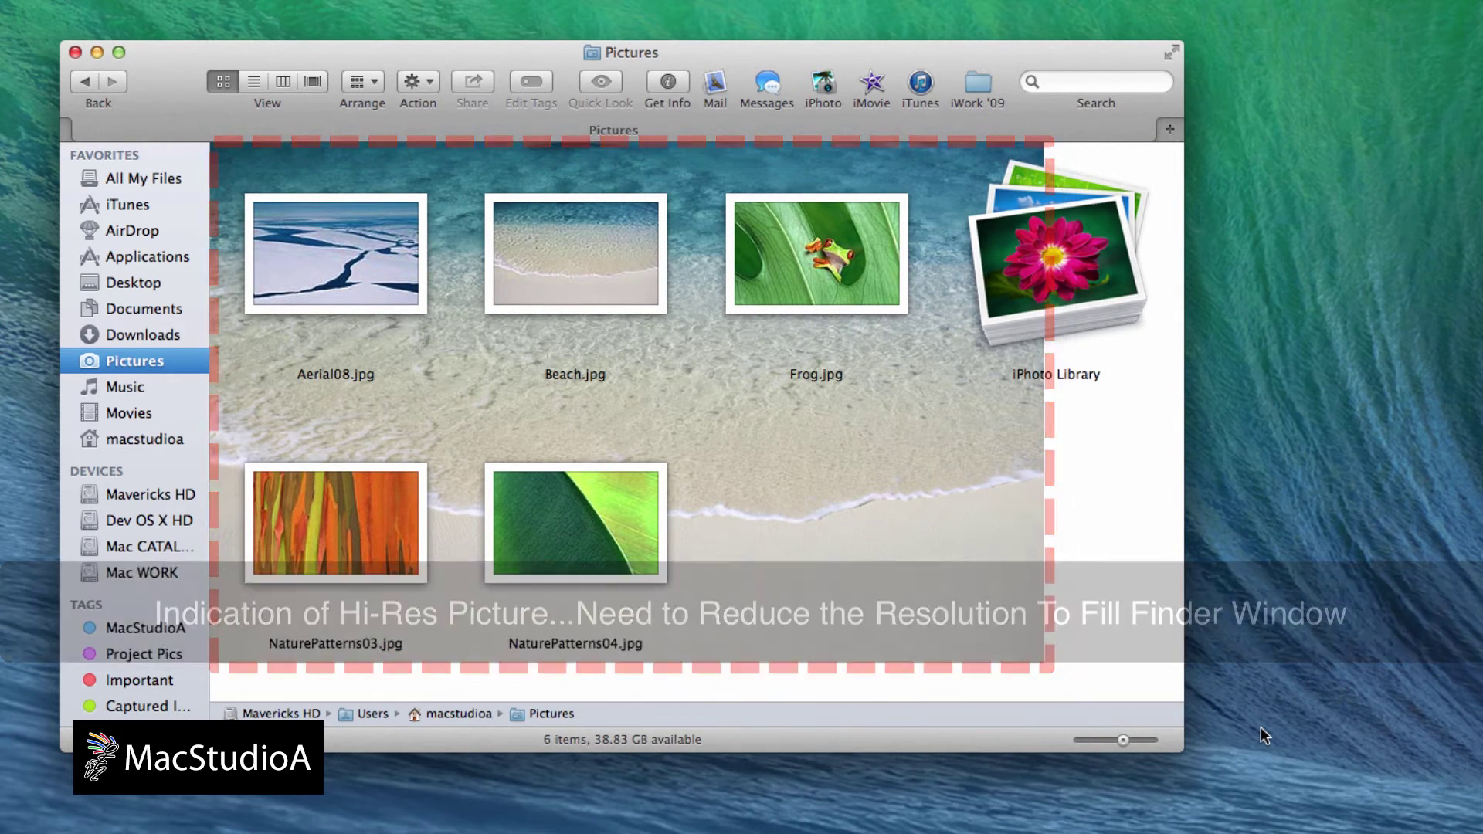
key("ctrl+super+f")
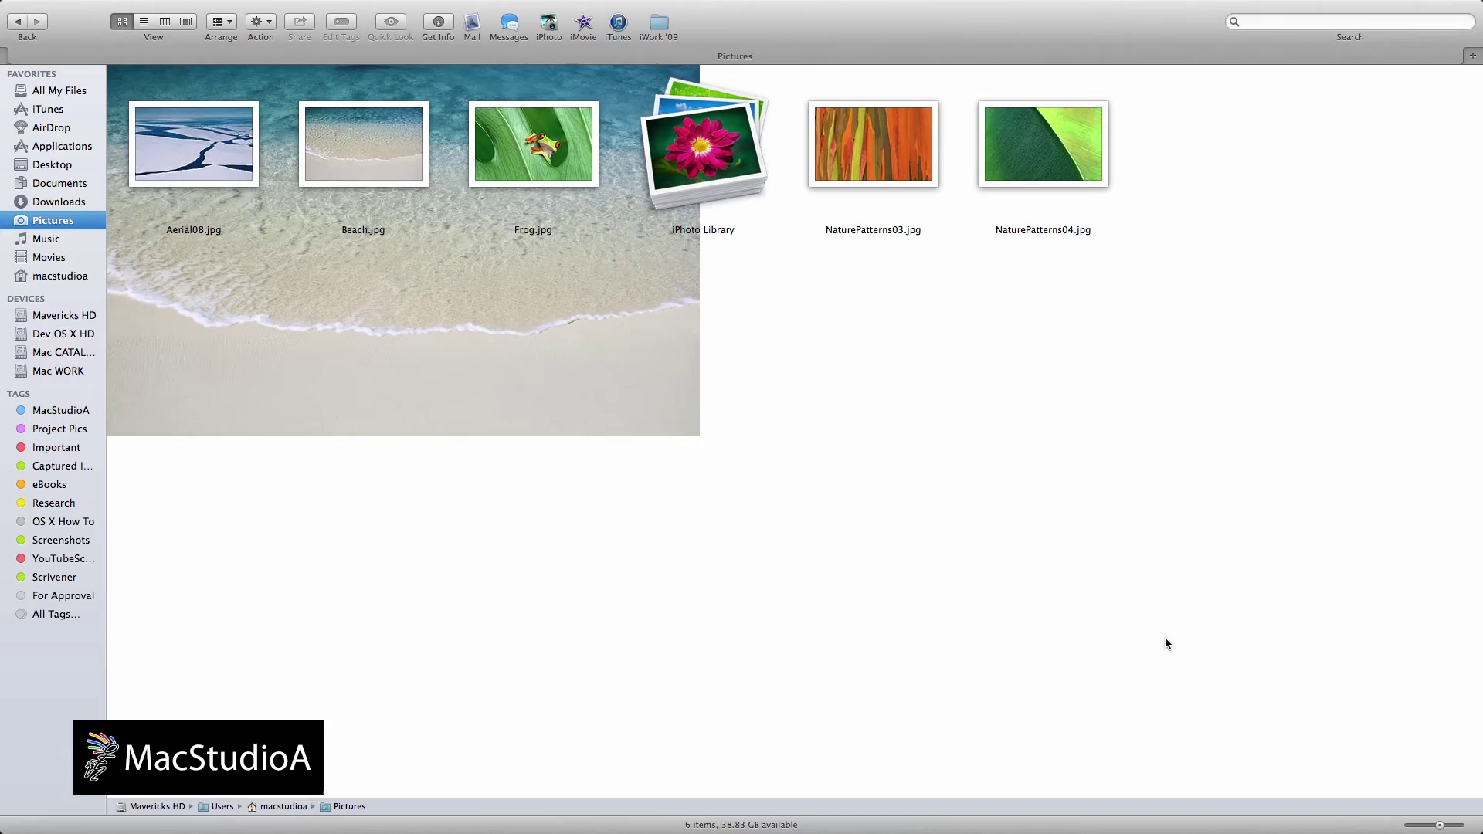
Exit full screen and paste a duplicate of Beach.jpg into the Pictures folder.
key("ctrl+super+f")
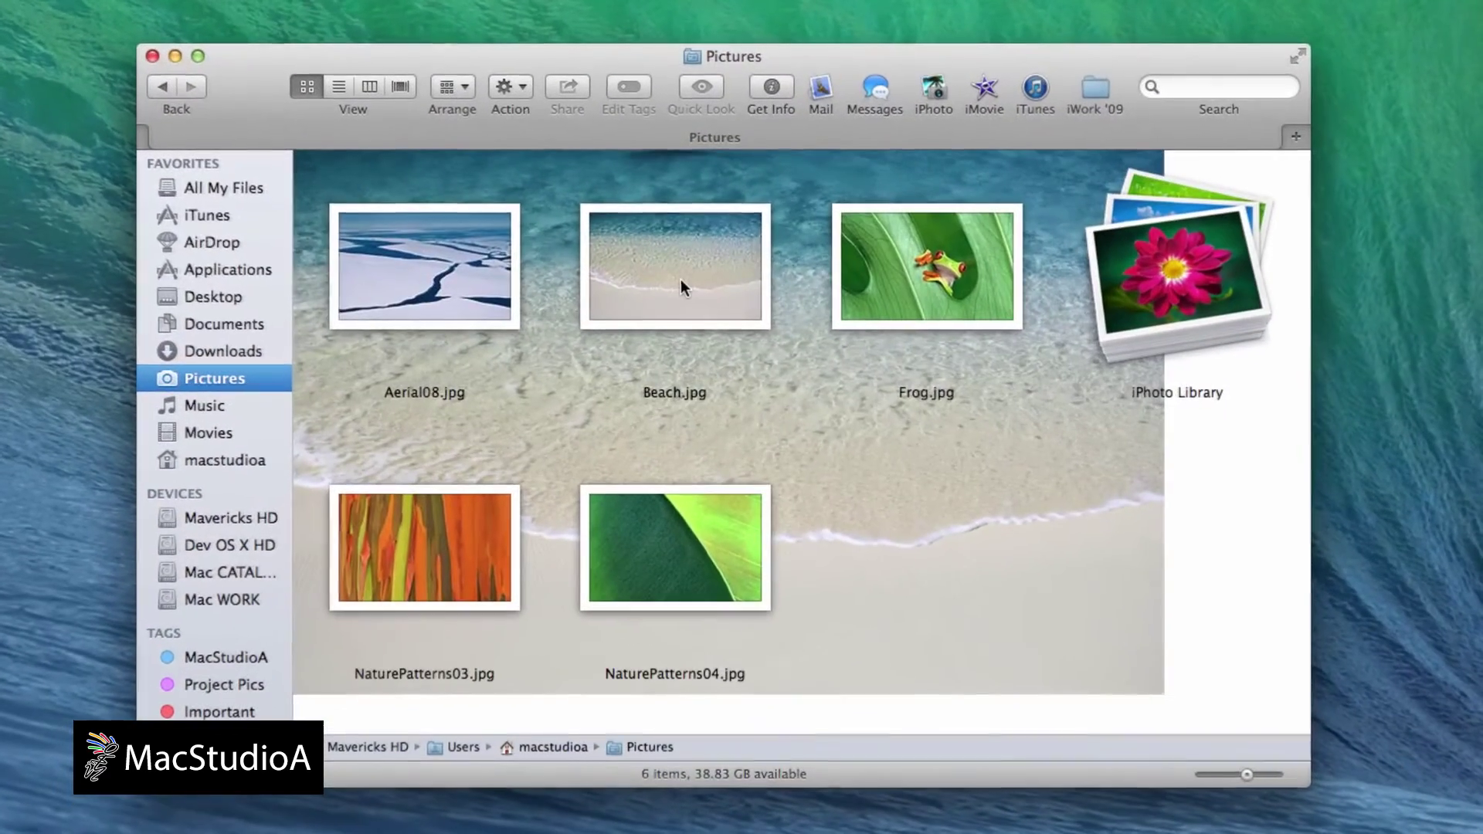
right_click(681, 279)
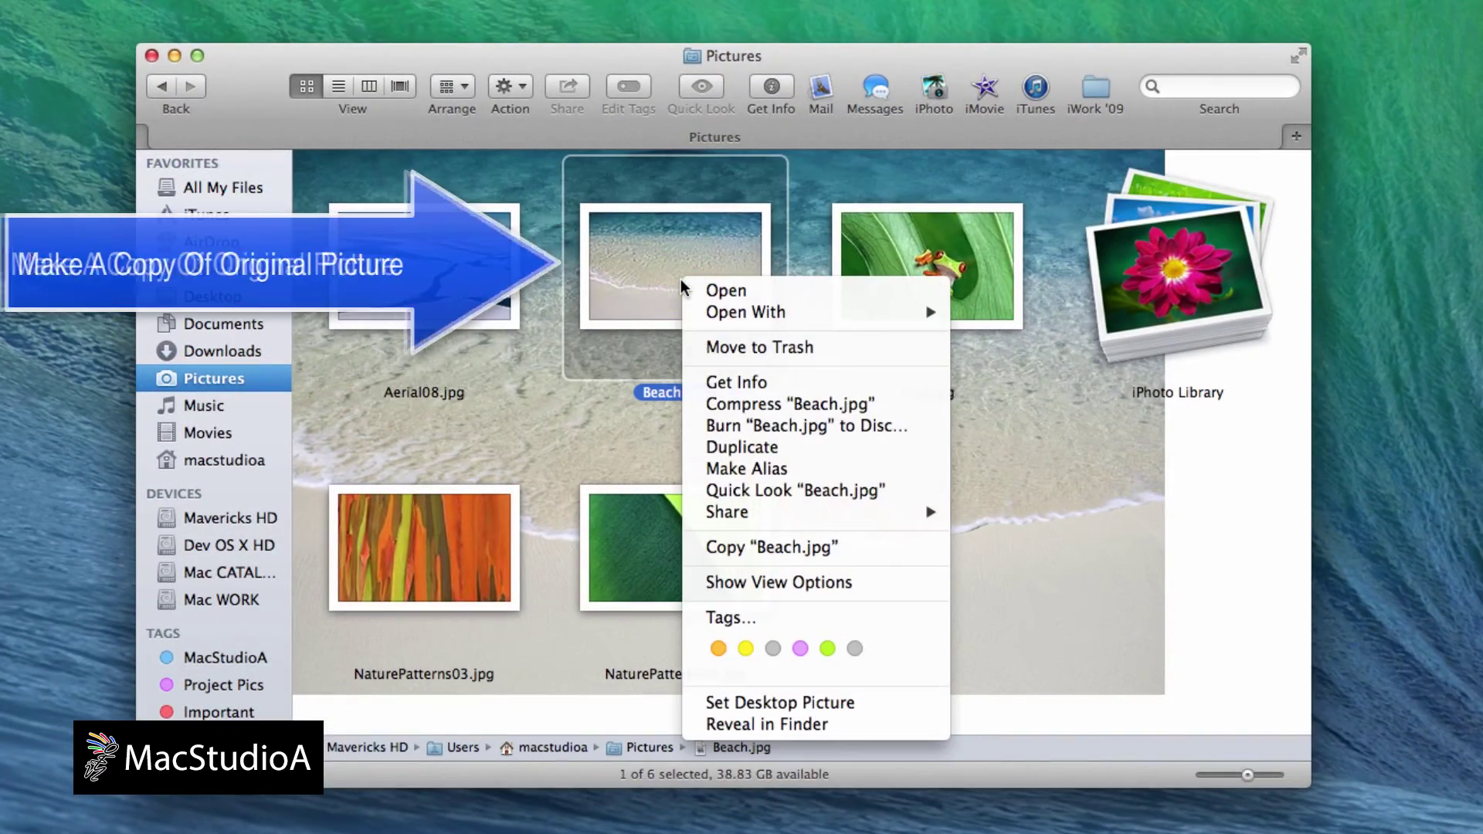
left_click(769, 543)
right_click(901, 489)
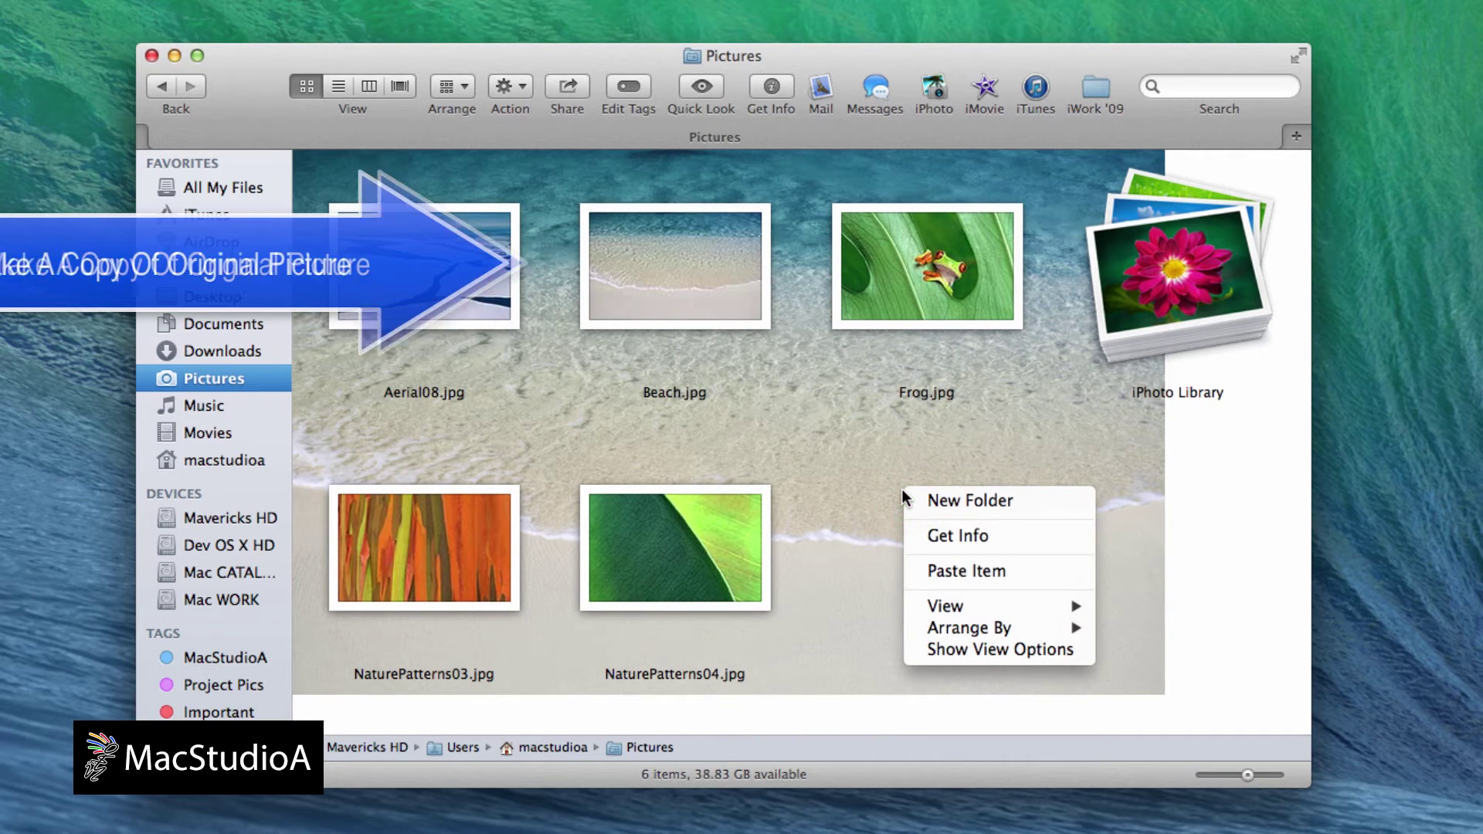
left_click(932, 571)
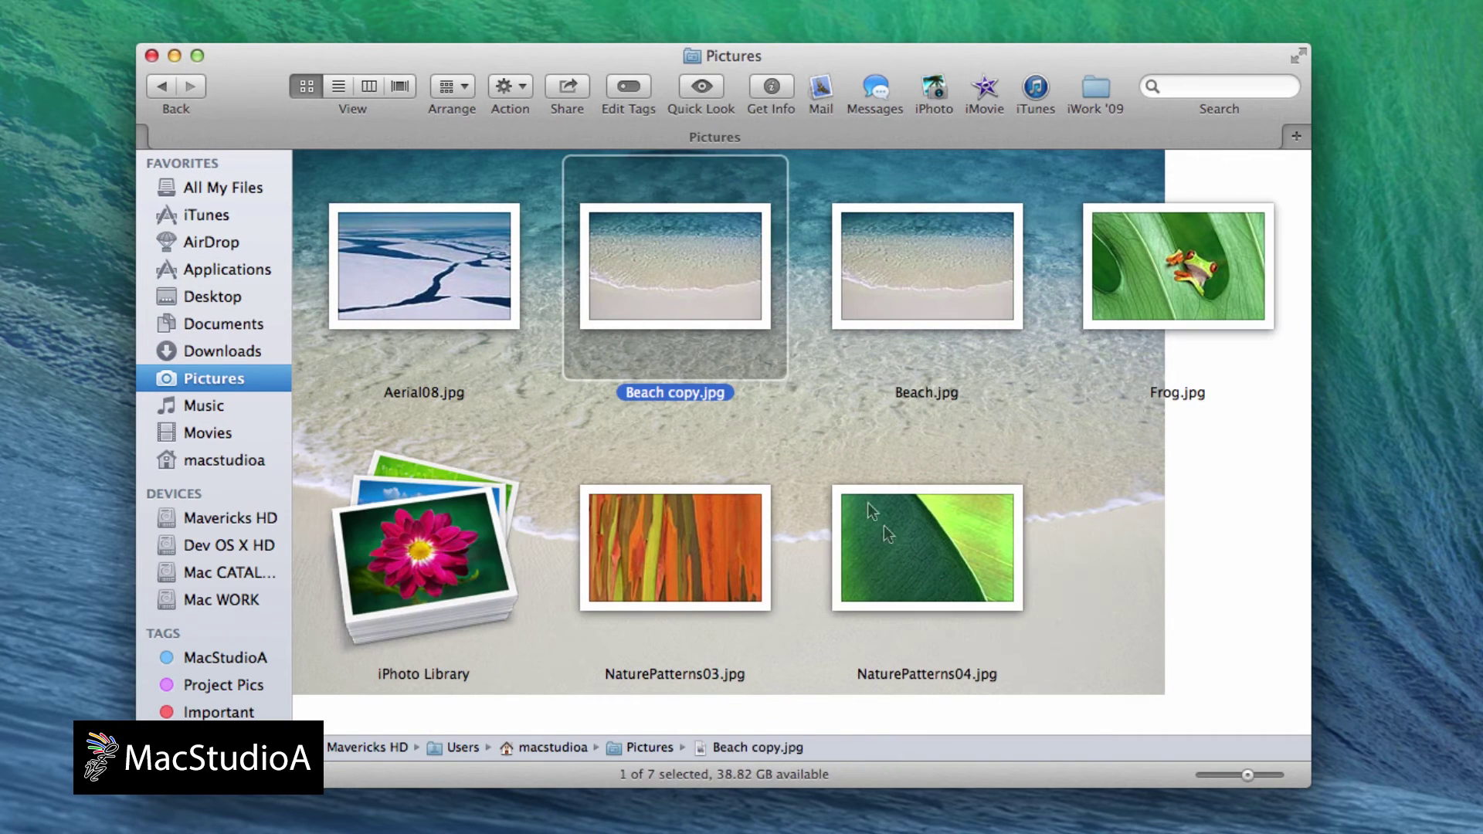
Open Beach copy.jpg in Preview via Open With.
right_click(679, 255)
mouse_move(787, 287)
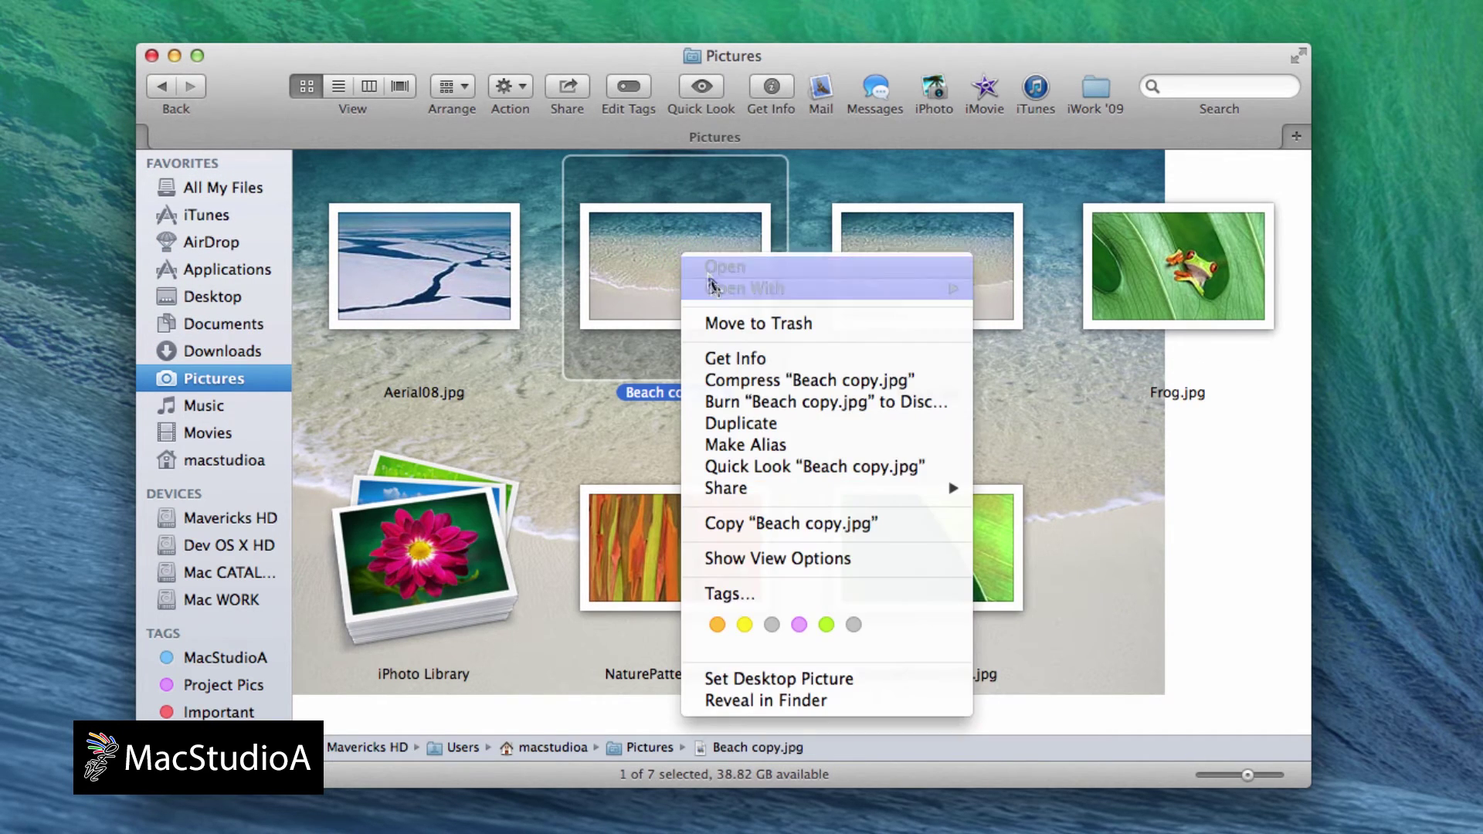
left_click(1051, 289)
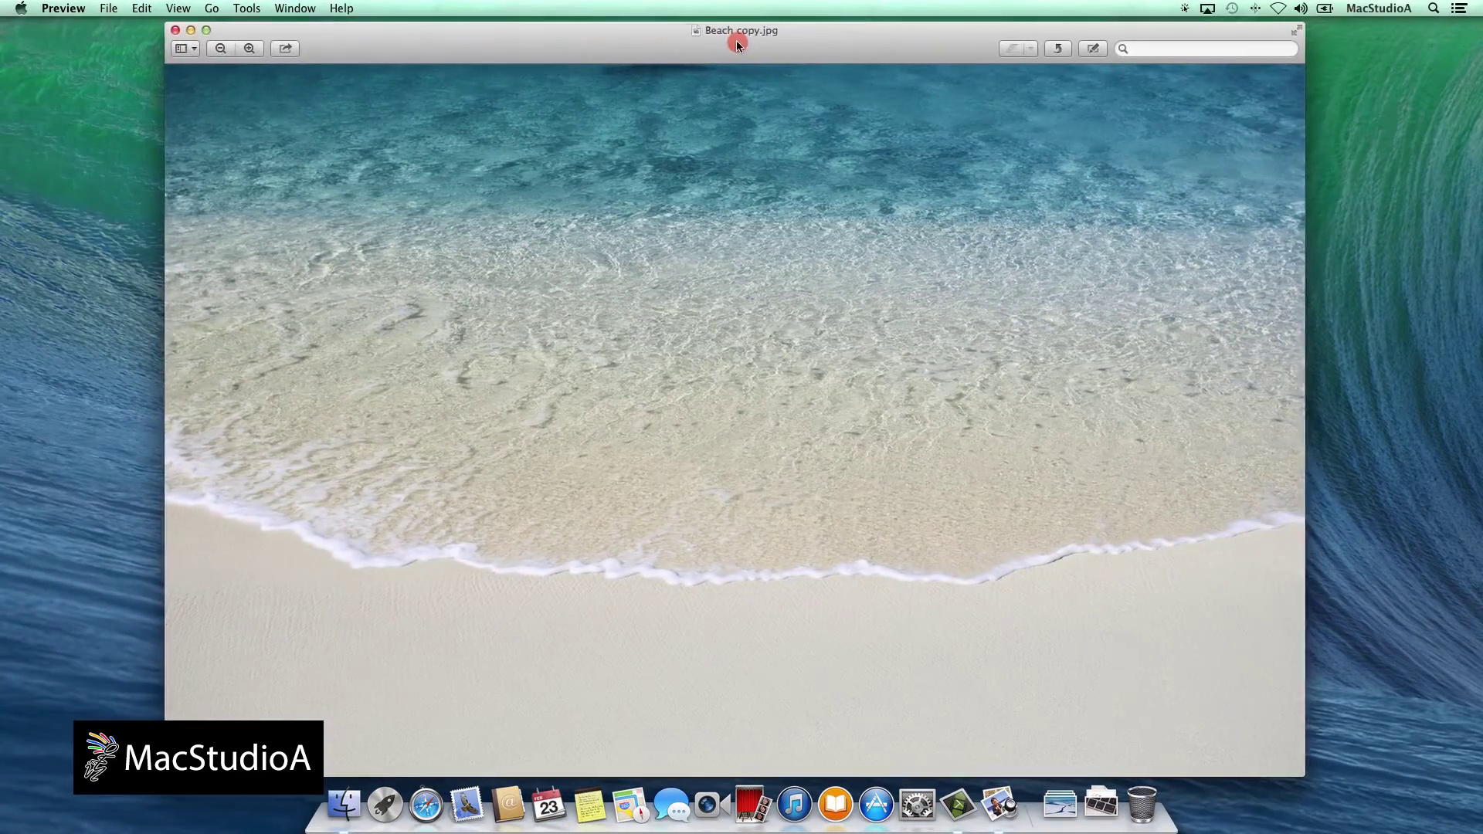
In Adjust Size set the image resolution to 130 pixels/inch and apply it.
left_click_drag(575, 36, 742, 34)
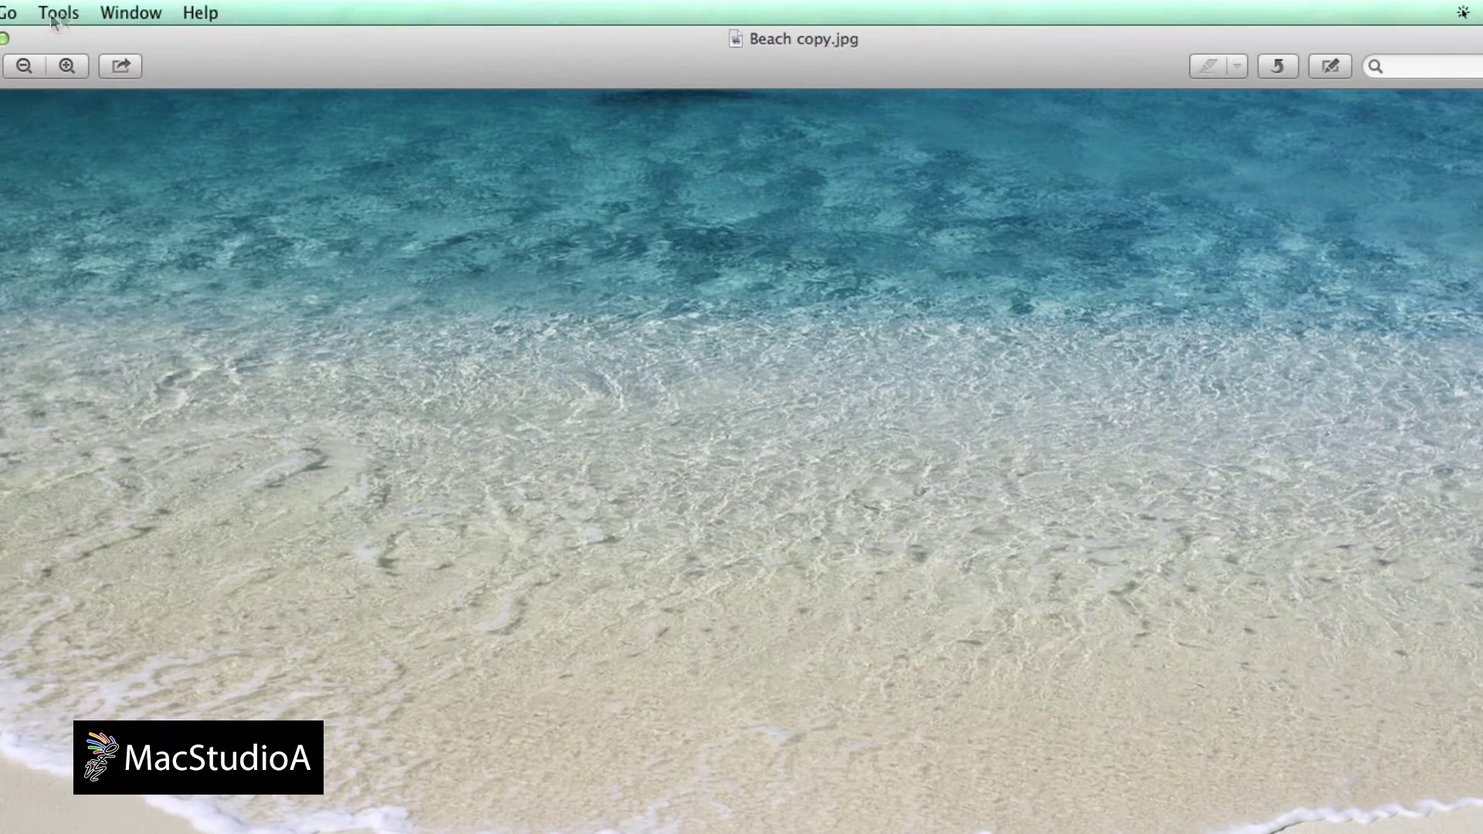
left_click(60, 14)
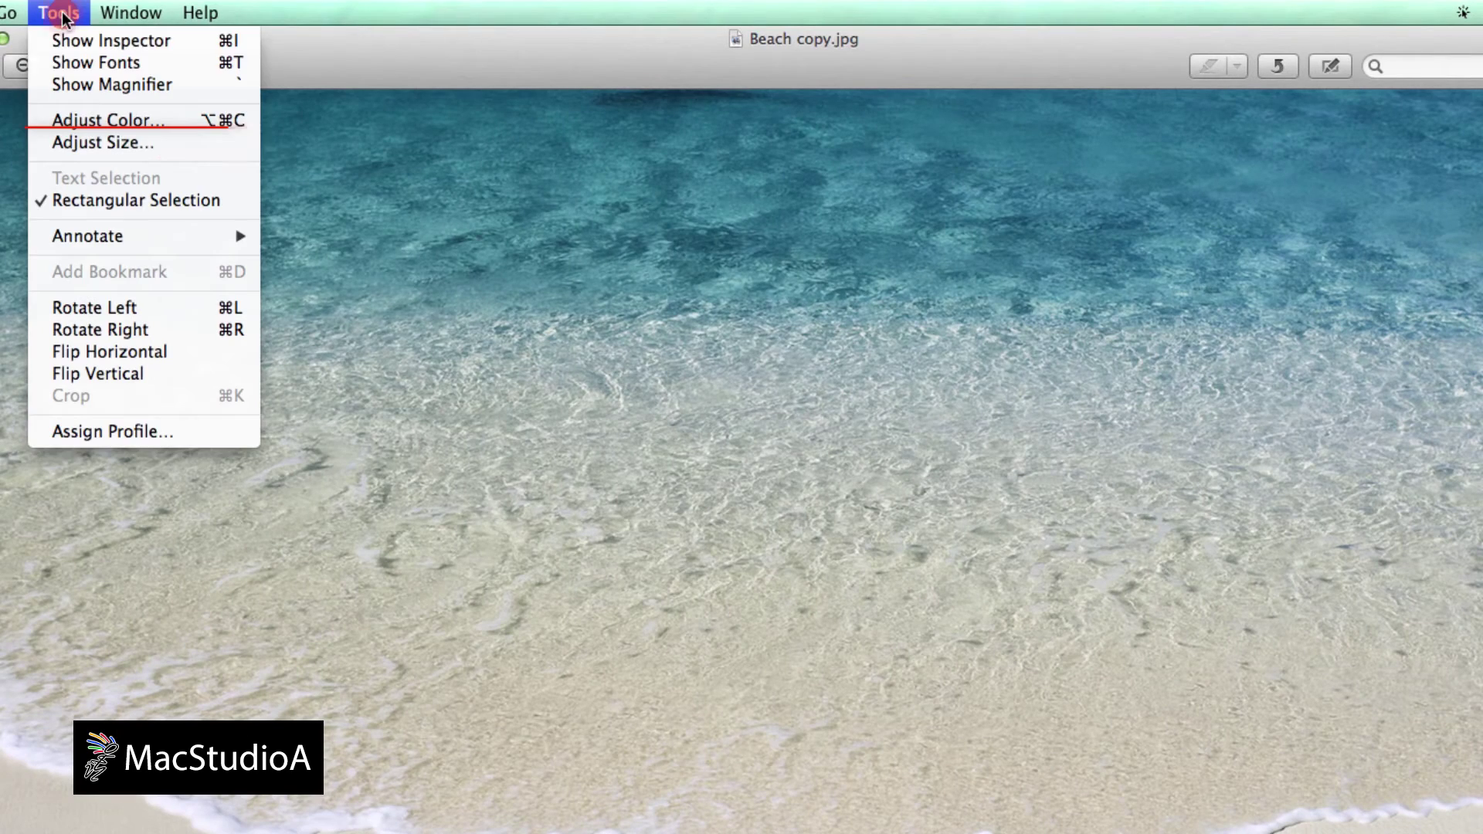
left_click(99, 142)
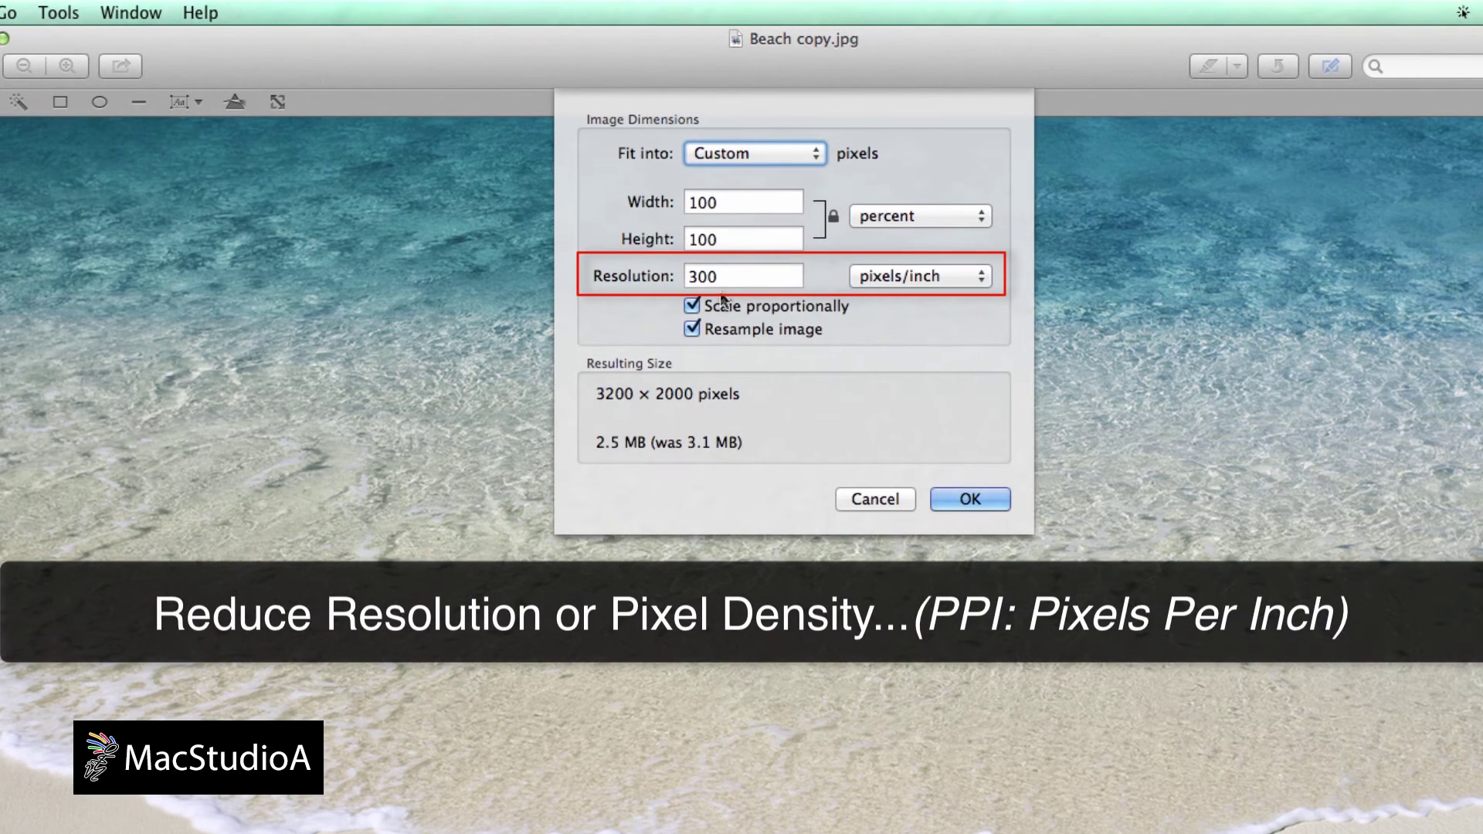
left_click(724, 279)
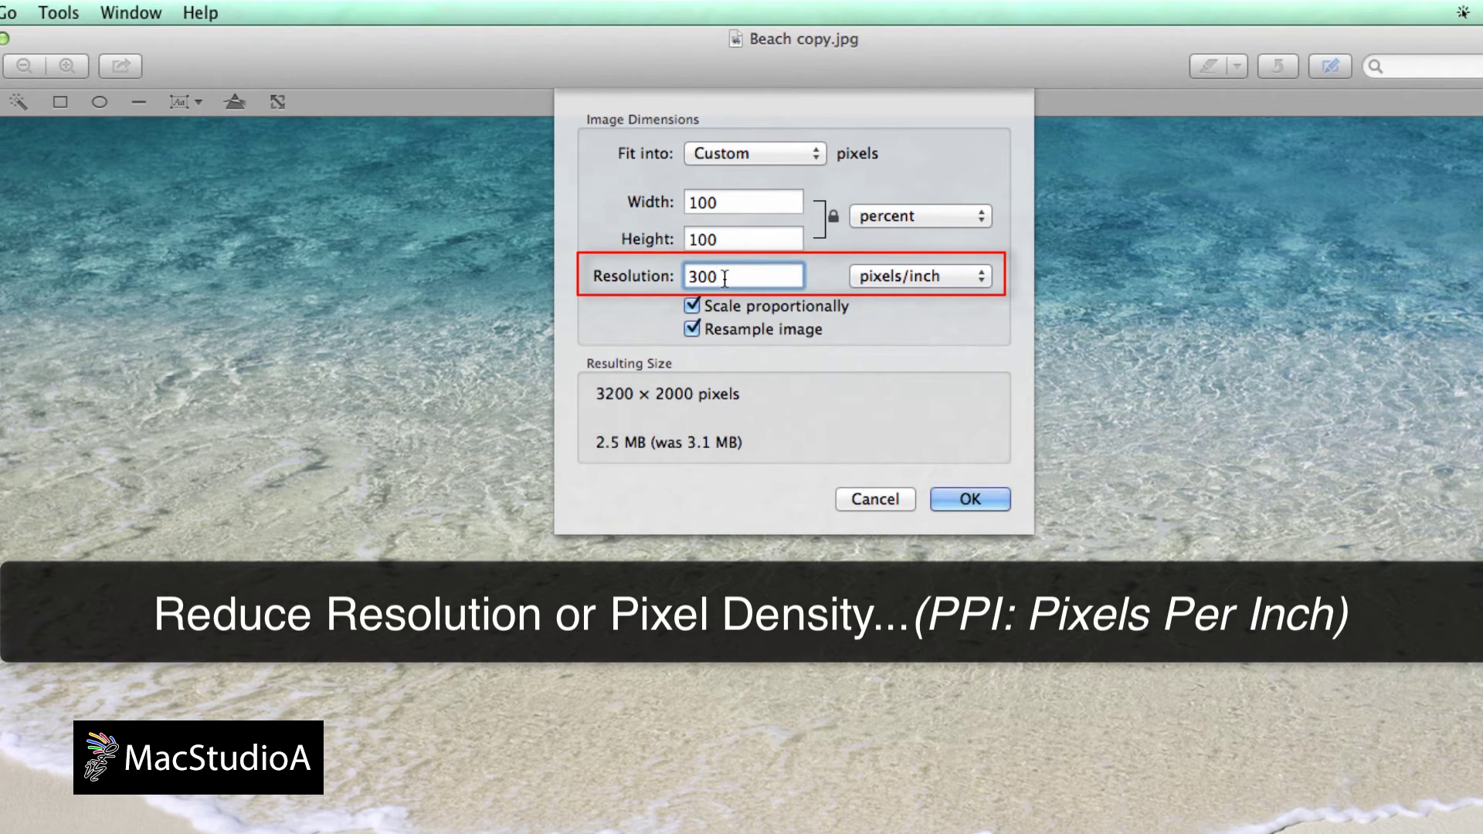
type("130")
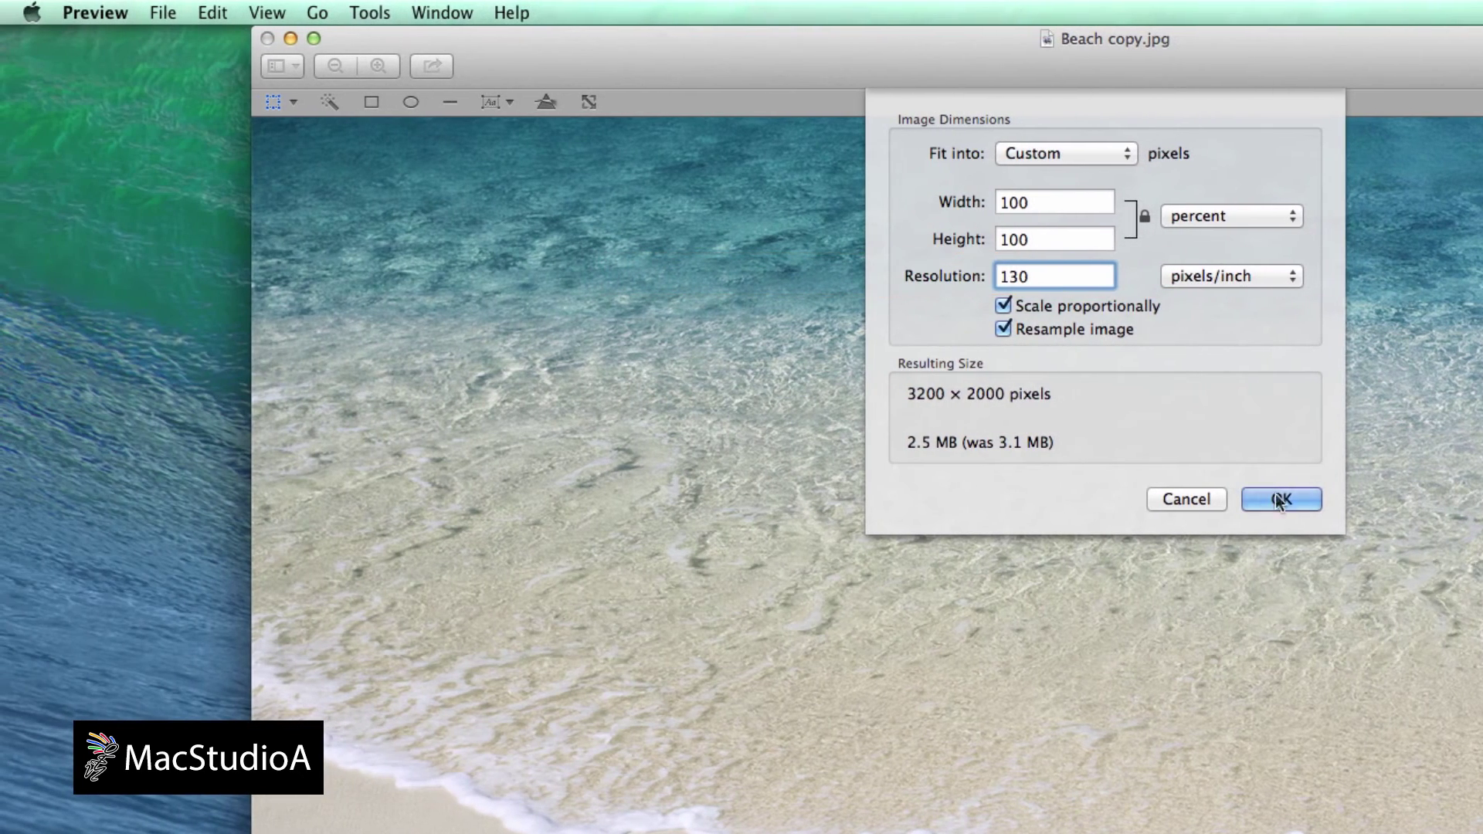
left_click(1282, 498)
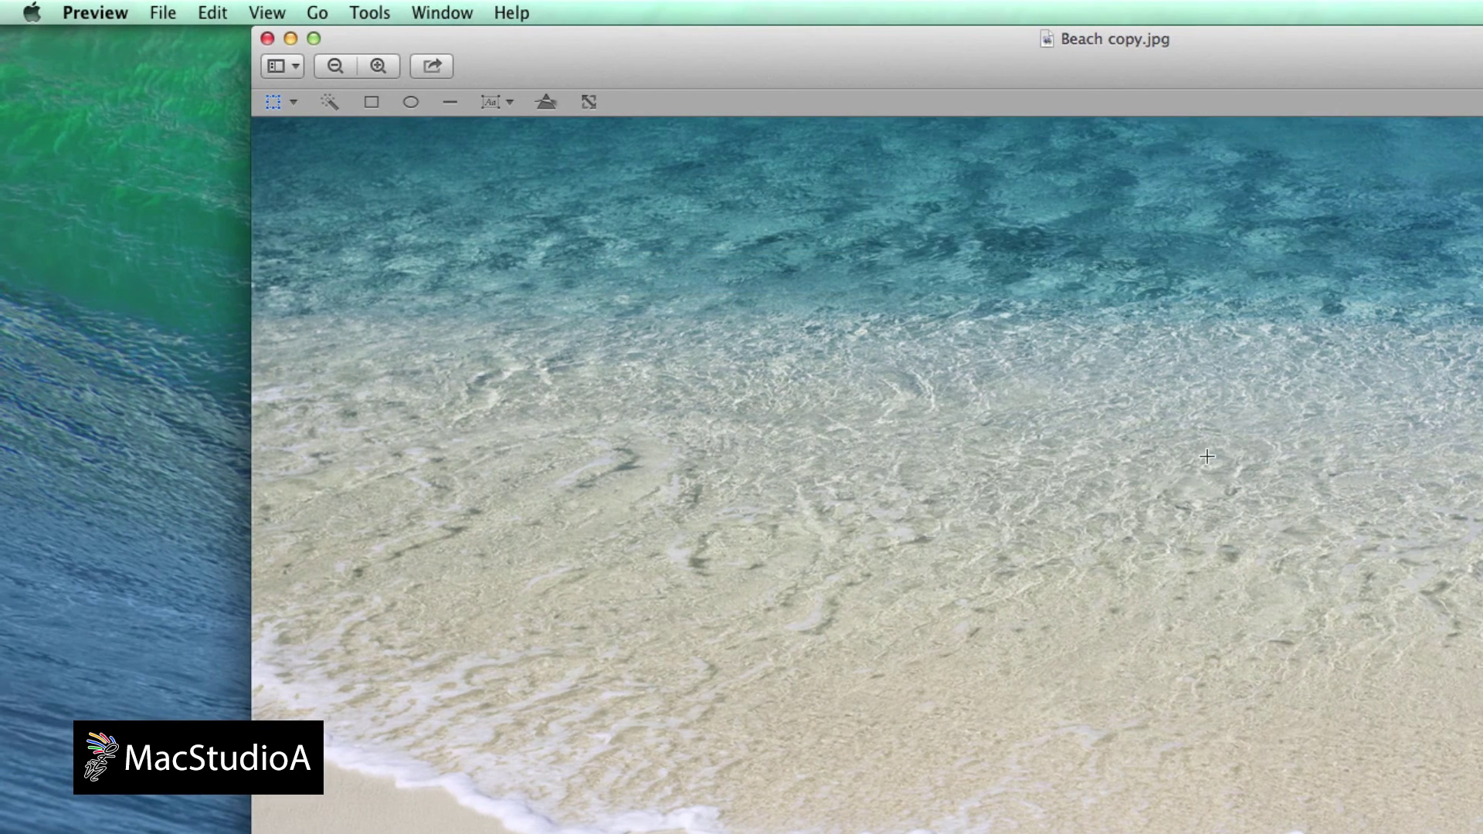
Save the resized Beach copy.jpg.
left_click(162, 13)
left_click(184, 163)
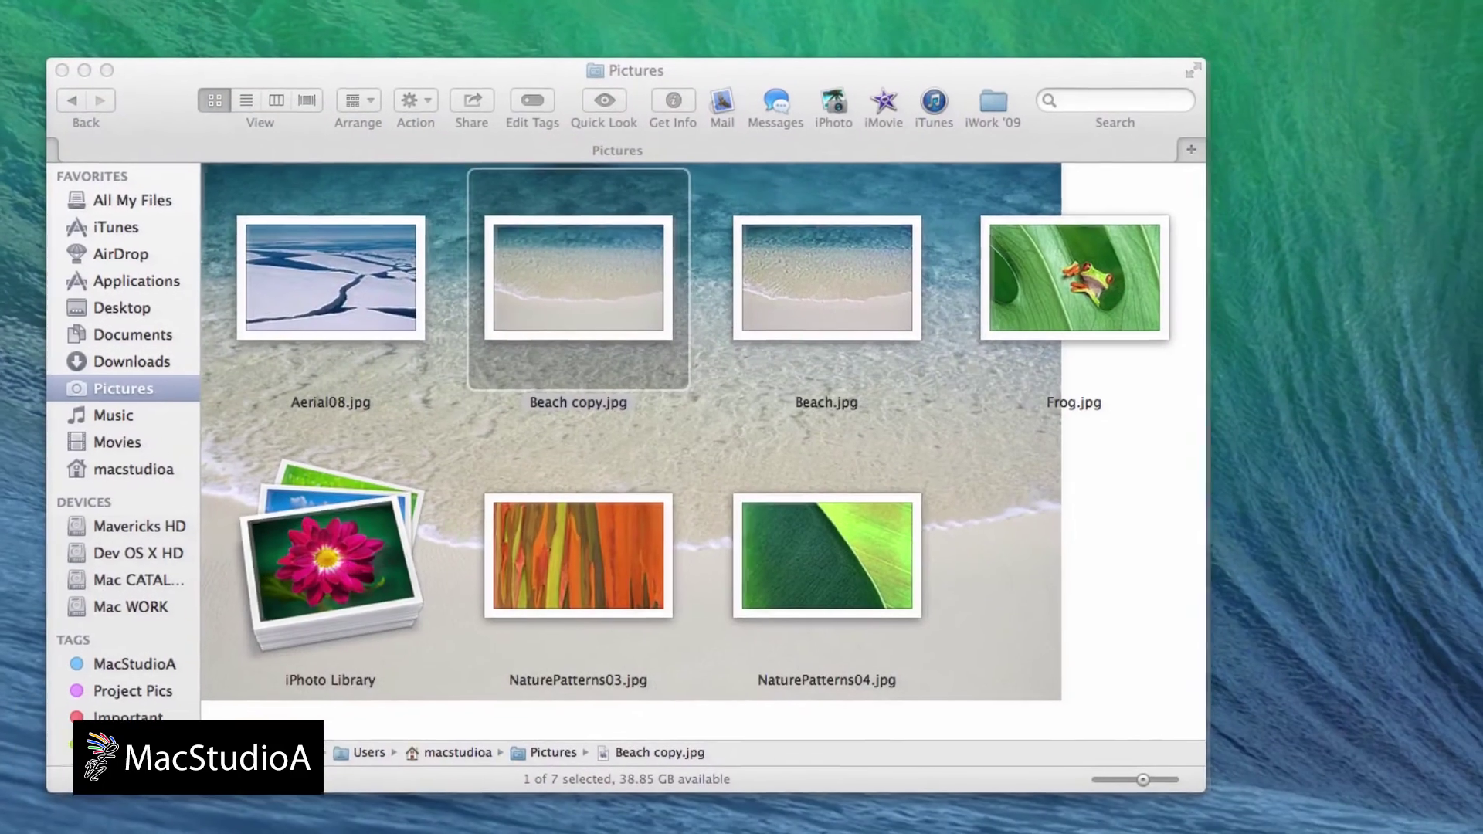
Set Beach copy.jpg as the Pictures window background in View Options.
left_click(940, 69)
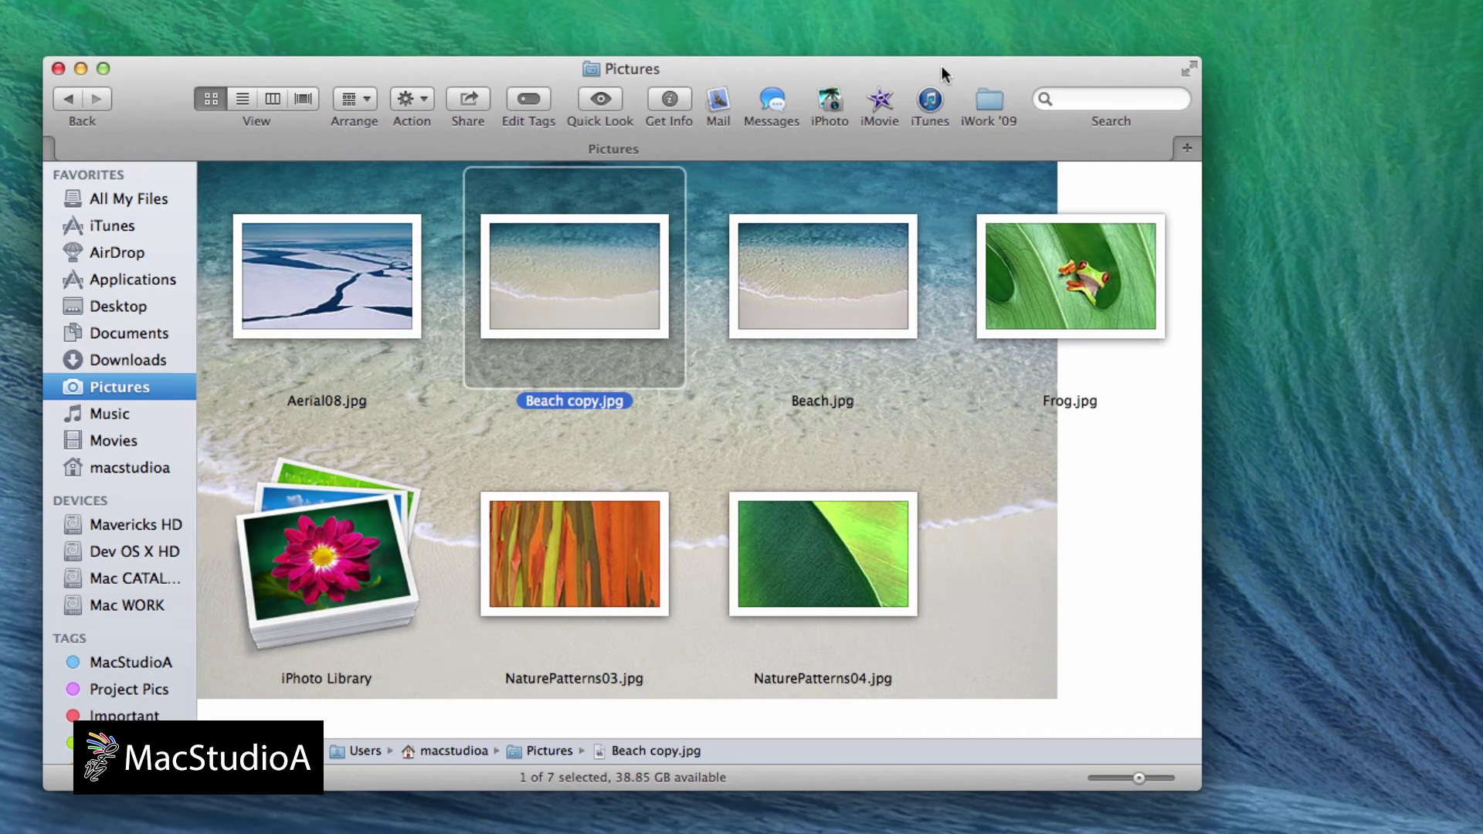
key("super+j")
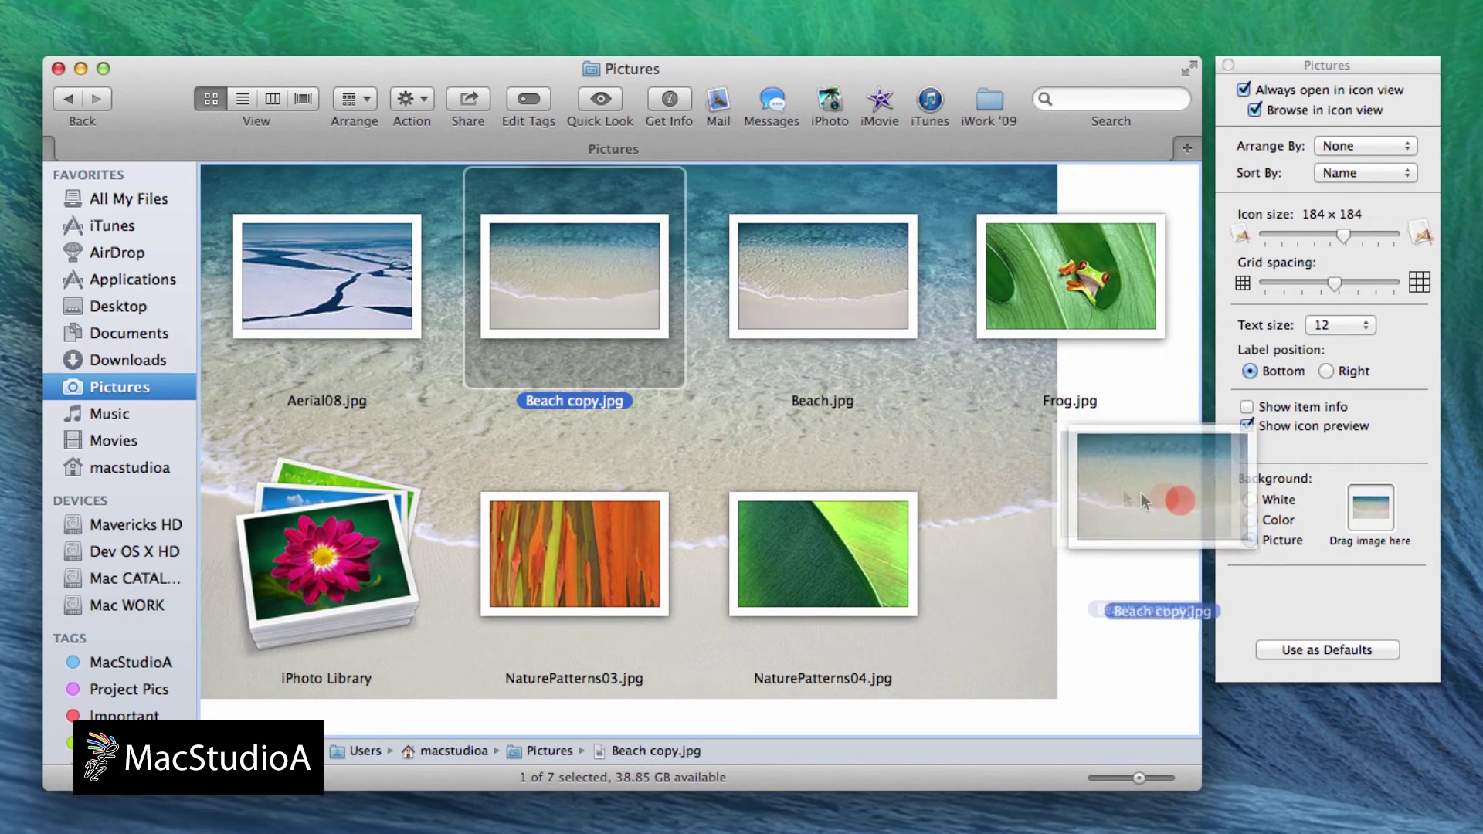
left_click_drag(589, 293, 1372, 510)
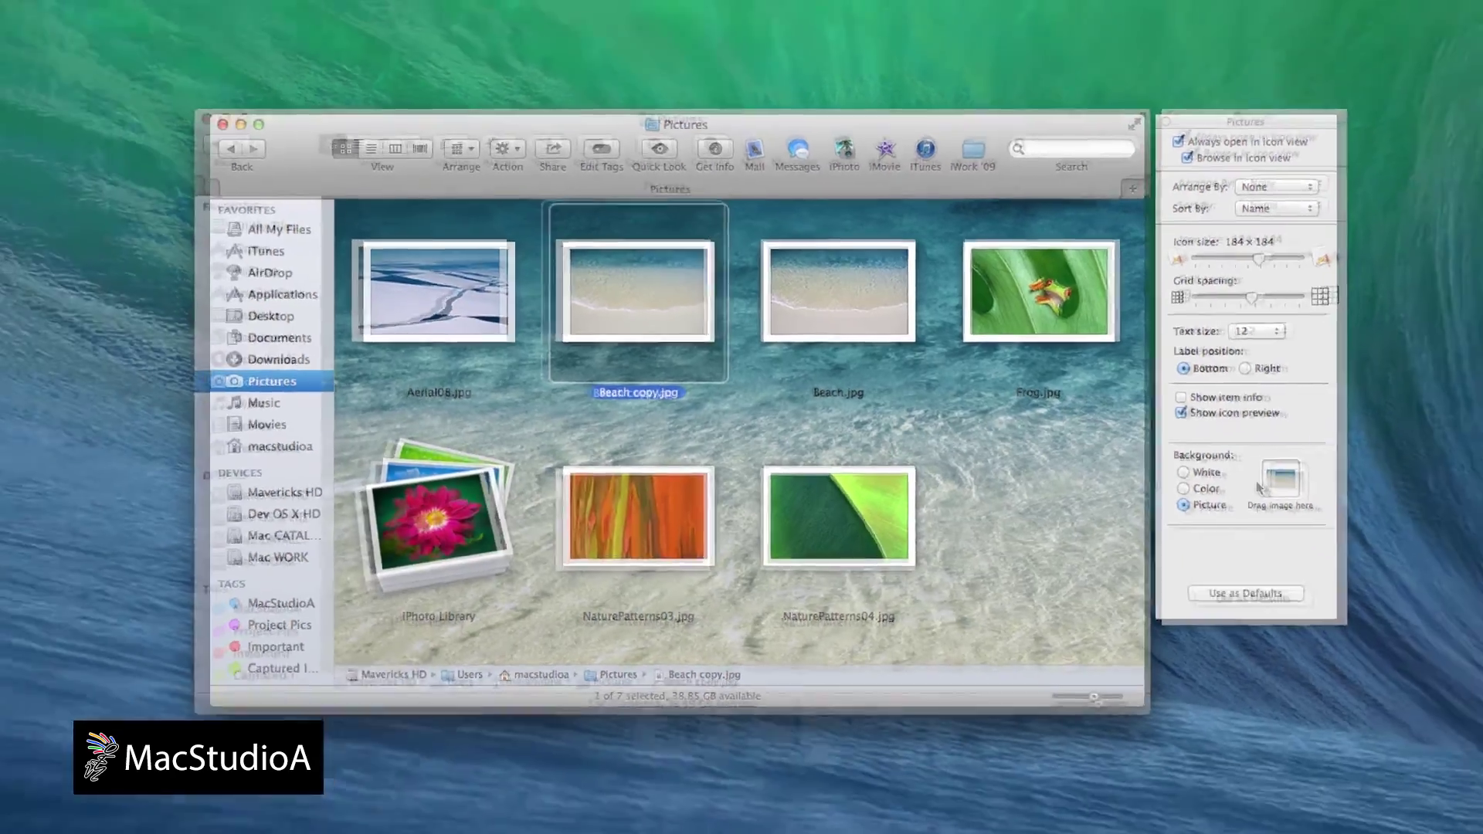
key("super+j")
Toggle full screen to check the beach now fills the icon view.
key("ctrl+super+f")
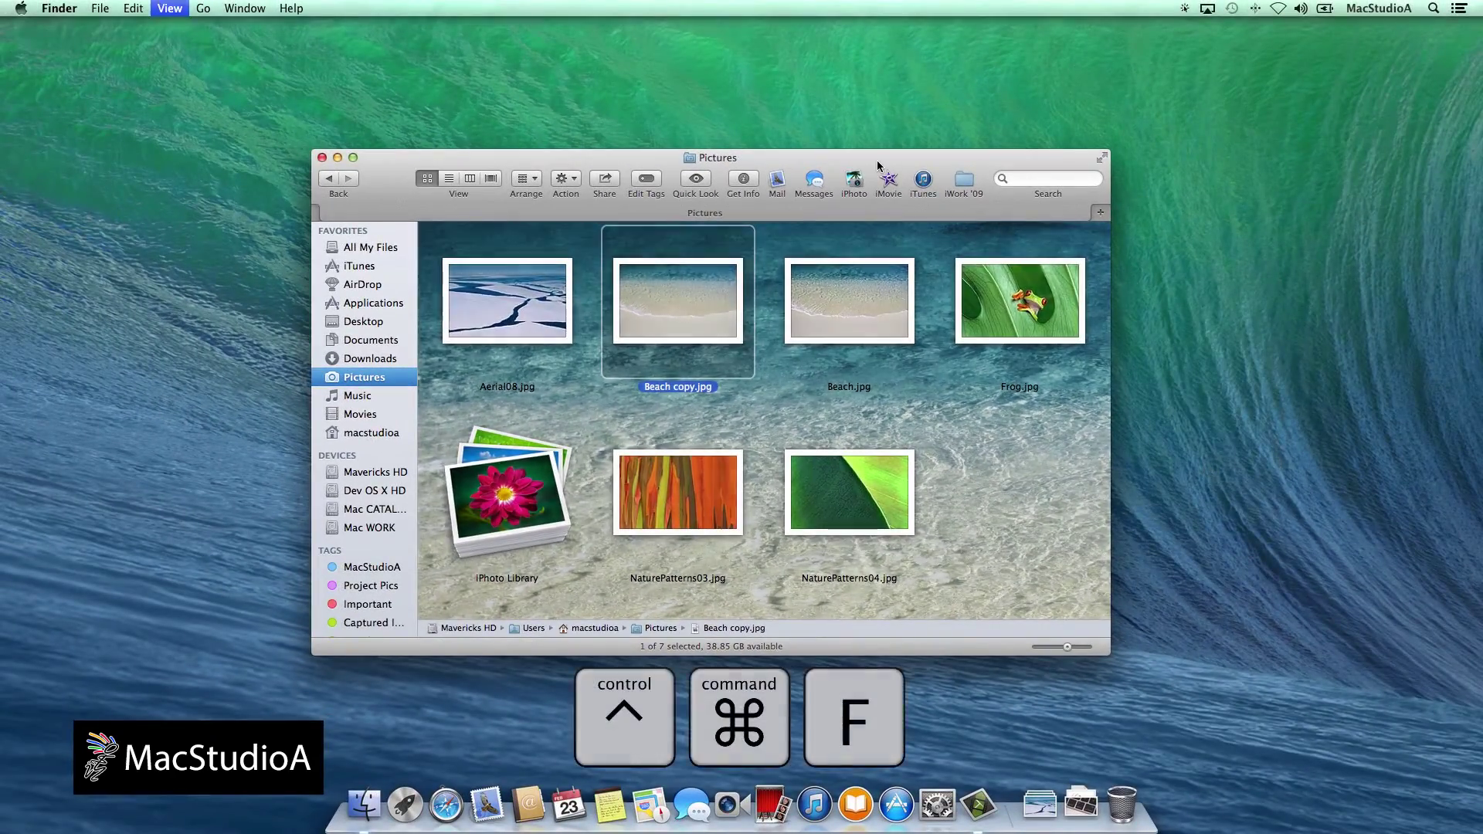
key("ctrl+super+f")
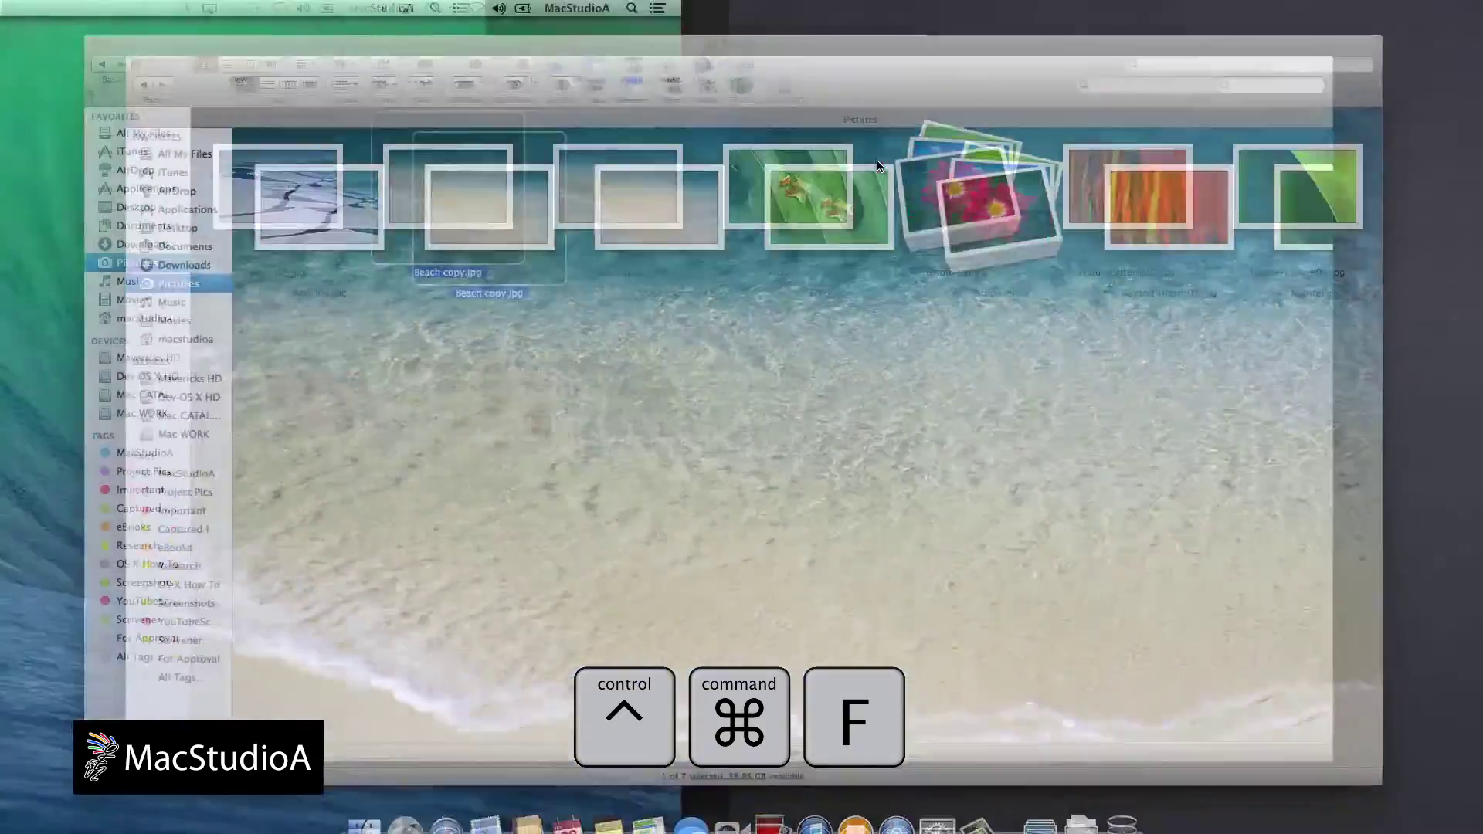
Close the Pictures folder window, leaving the desktop.
left_click(321, 158)
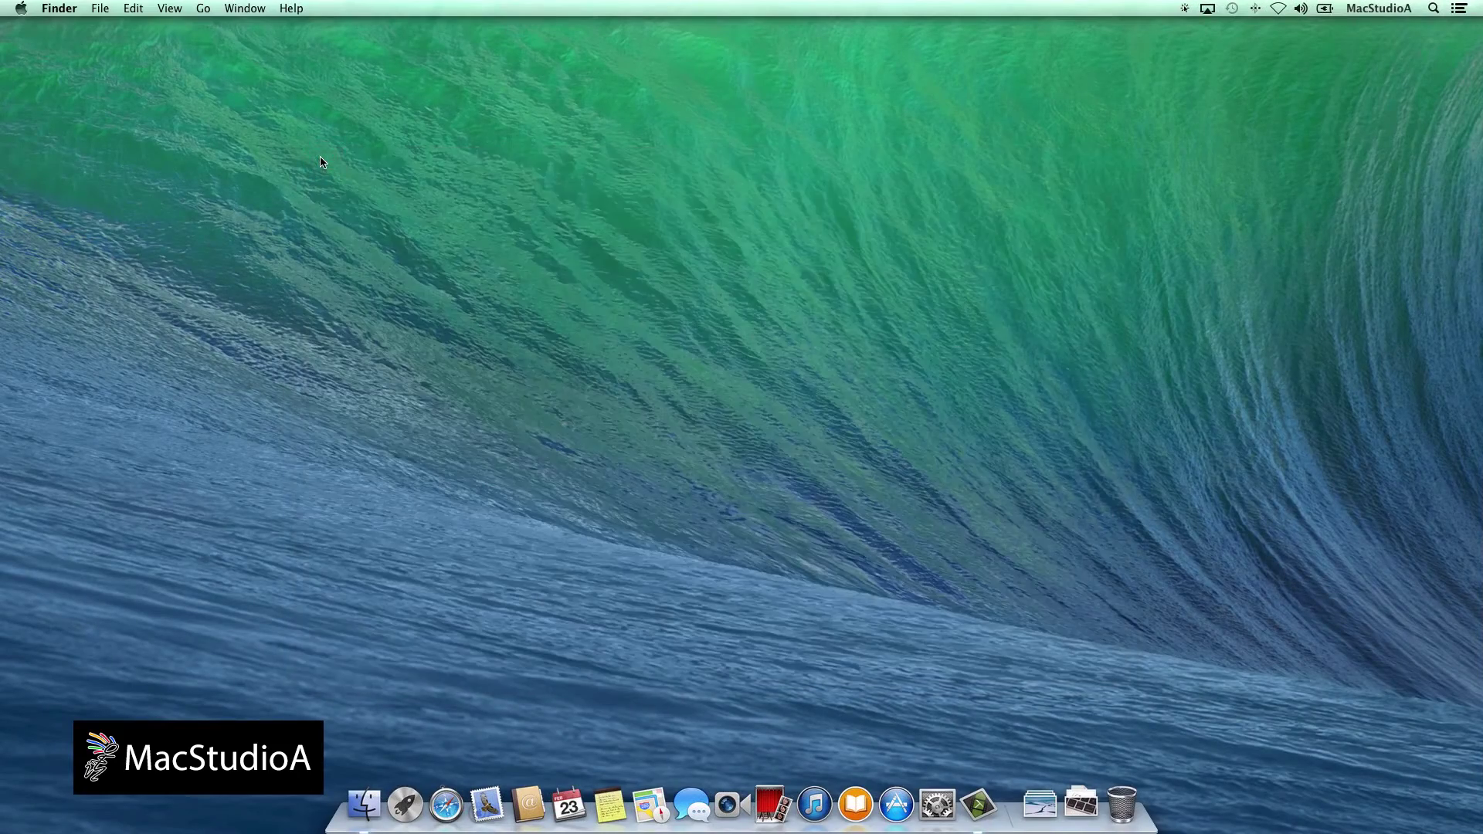